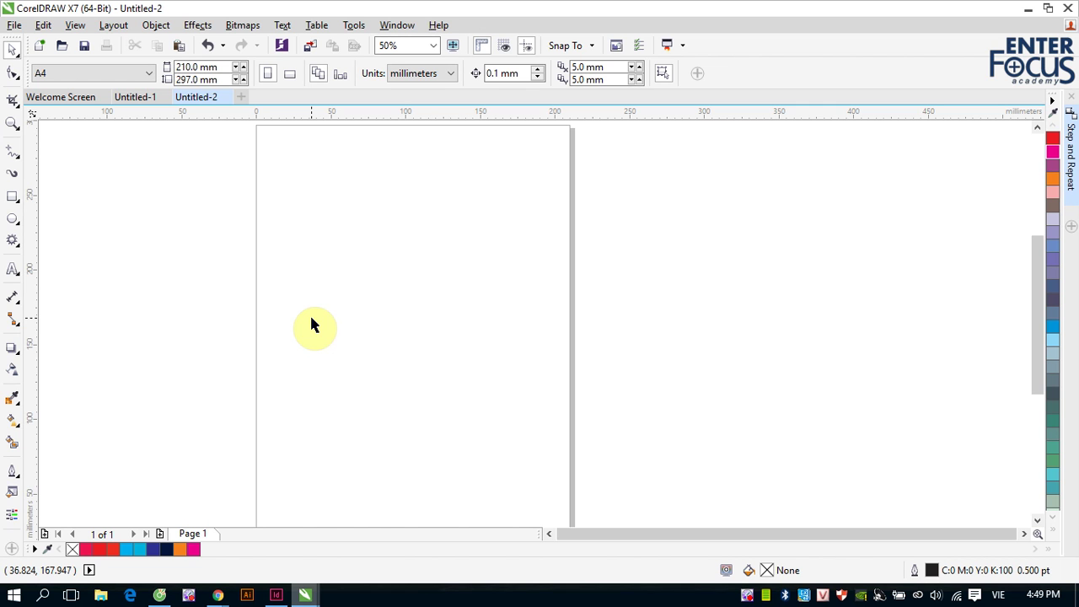
Draw a square of about 50 × 50 mm near the page's upper-left corner and fill it with blue (C100 M100 Y0 K0).
{"action": "left_click", "coordinate": [11, 201]}
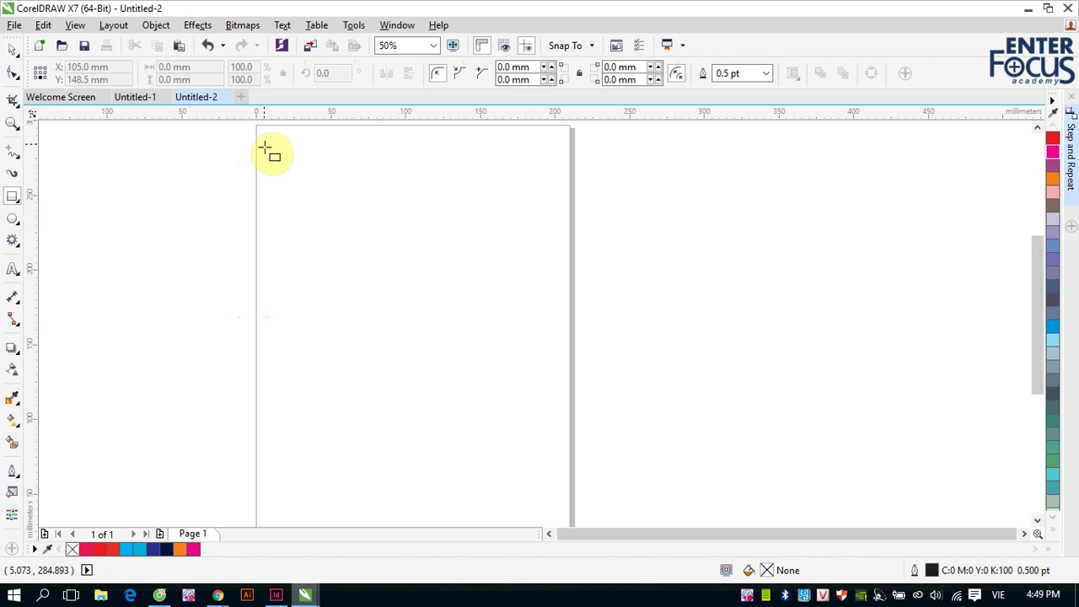
{"action": "left_click_drag", "start_coordinate": [266, 148], "coordinate": [340, 222]}
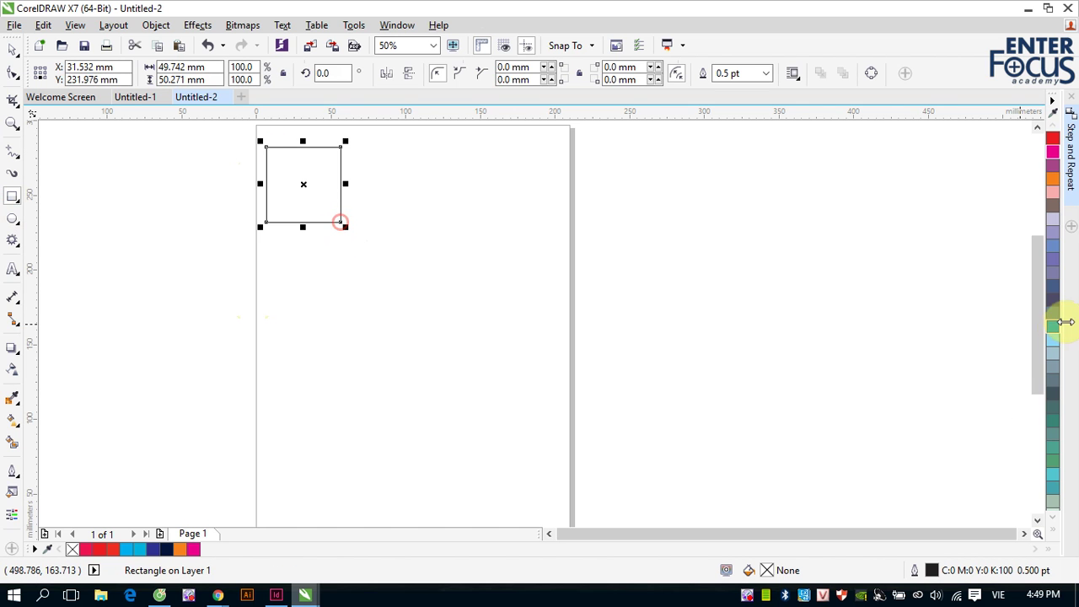
{"action": "left_click", "coordinate": [1054, 535]}
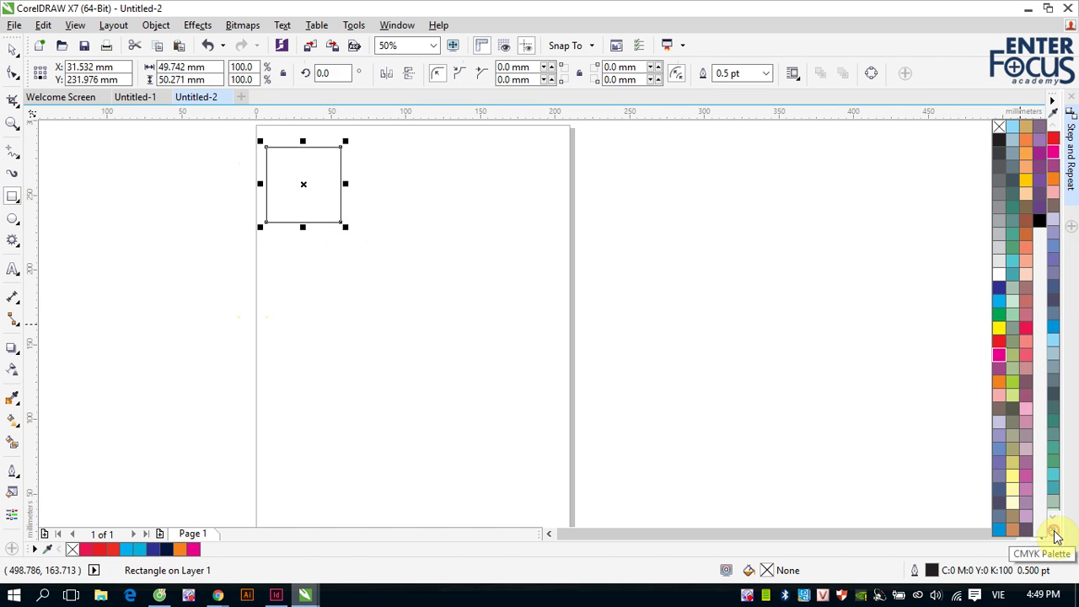
{"action": "left_click", "coordinate": [1001, 288]}
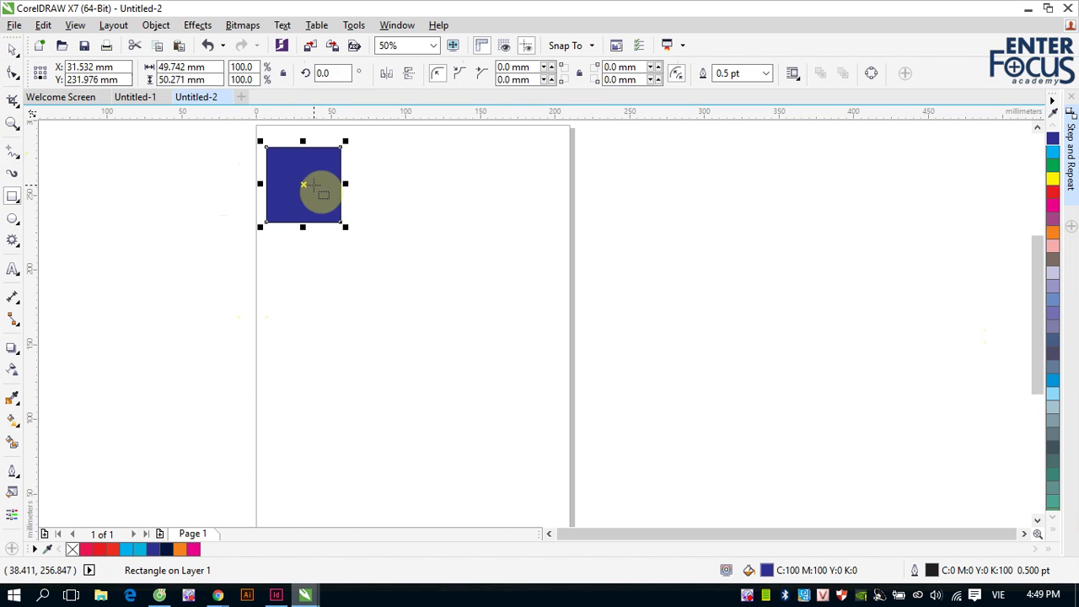
Place a copy of the blue square near the middle of the page and fill the copy with yellow.
{"action": "left_click", "coordinate": [13, 49]}
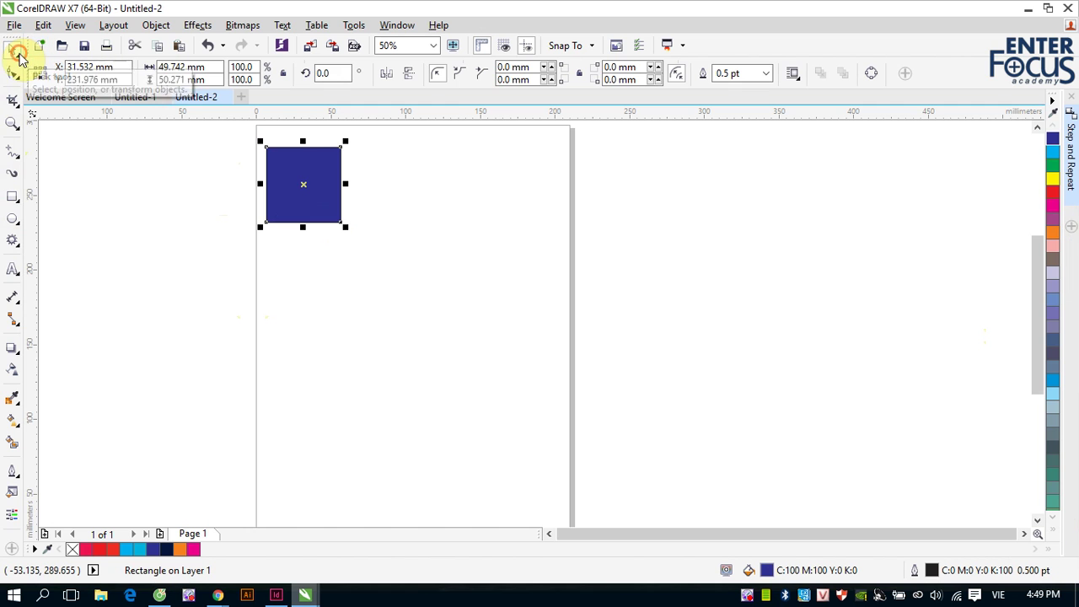
{"action": "left_click_drag", "start_coordinate": [301, 186], "coordinate": [403, 319]}
{"action": "right_click", "coordinate": [403, 320]}
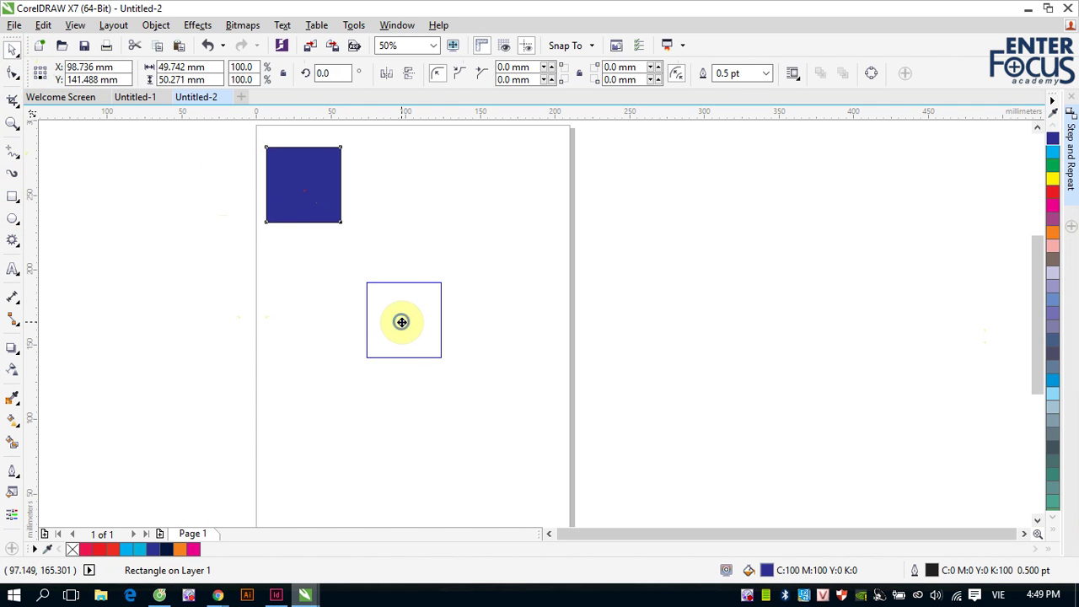
{"action": "left_click", "coordinate": [1053, 178]}
Place a copy of the yellow square near the page's lower-right corner and fill the copy with red.
{"action": "left_click_drag", "start_coordinate": [396, 316], "coordinate": [523, 477]}
{"action": "right_click", "coordinate": [523, 478]}
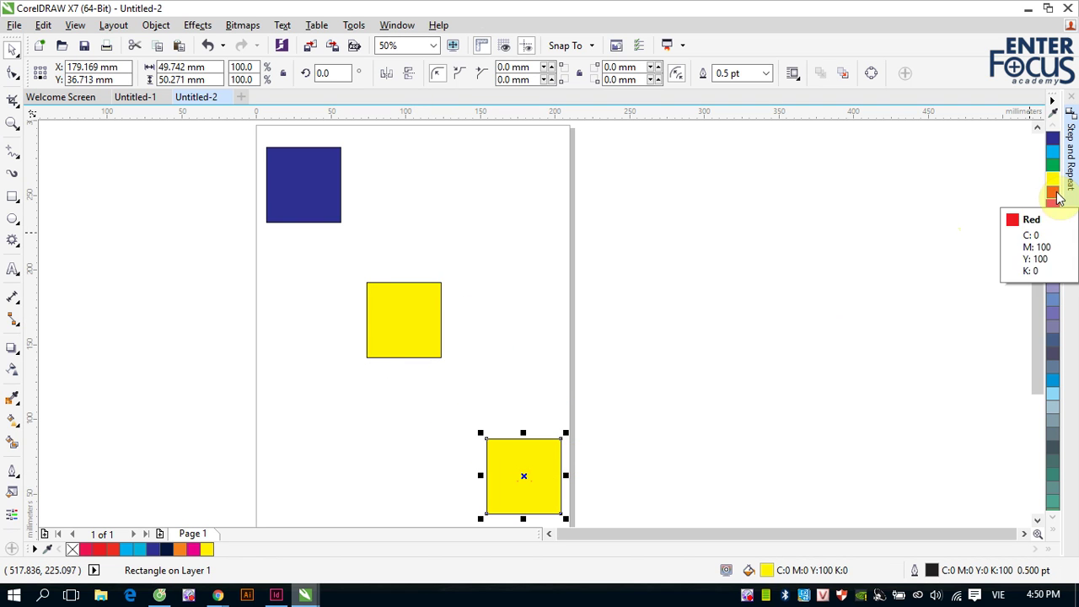
{"action": "left_click", "coordinate": [1052, 192]}
{"action": "left_click", "coordinate": [693, 278]}
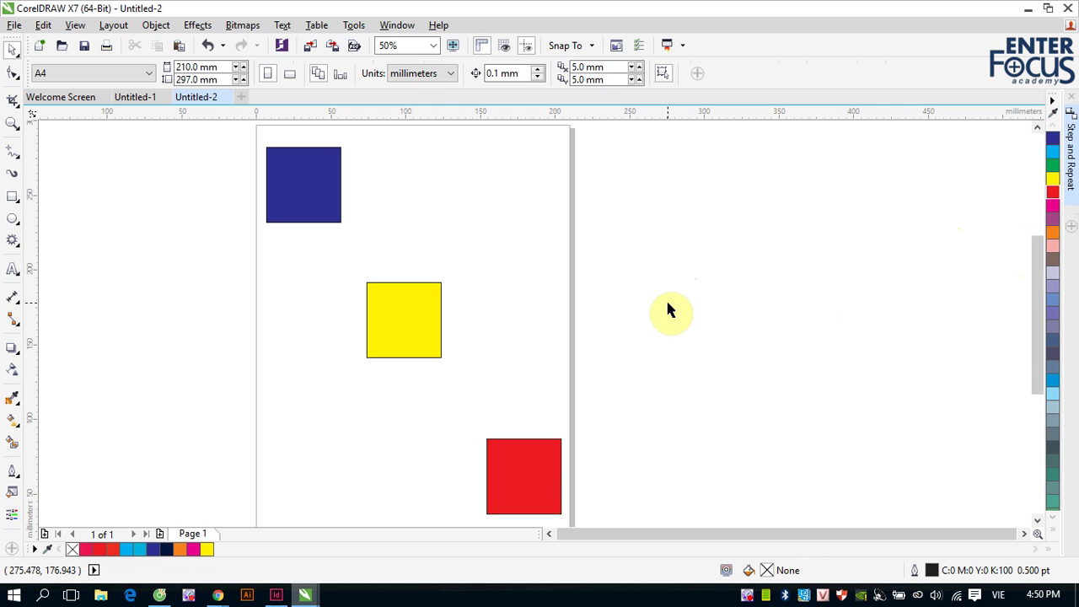
Reduce the blue square's height about its center and reshape the yellow one into a narrower rectangle about 118 mm tall.
{"action": "left_click", "coordinate": [320, 190]}
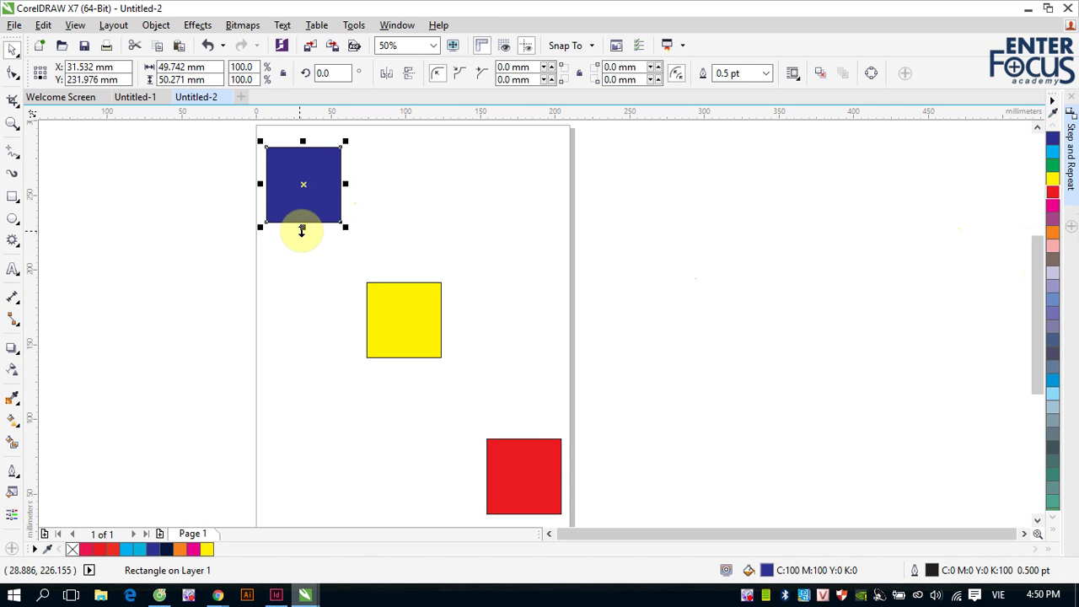
{"action": "left_click_drag", "start_coordinate": [302, 230], "coordinate": [308, 219]}
{"action": "left_click", "coordinate": [413, 322]}
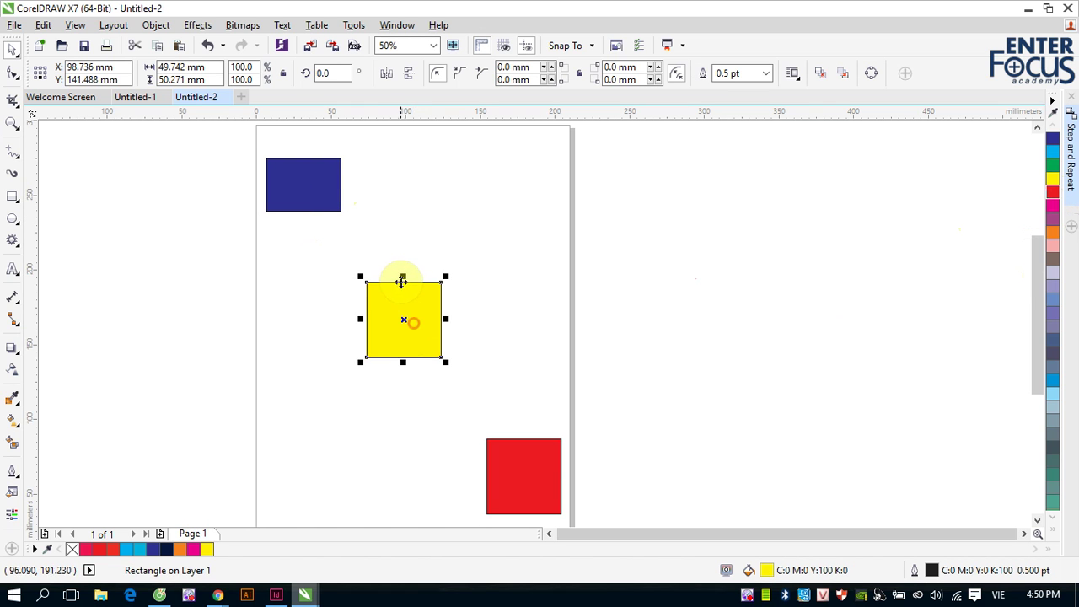
{"action": "left_click_drag", "start_coordinate": [402, 281], "coordinate": [404, 227]}
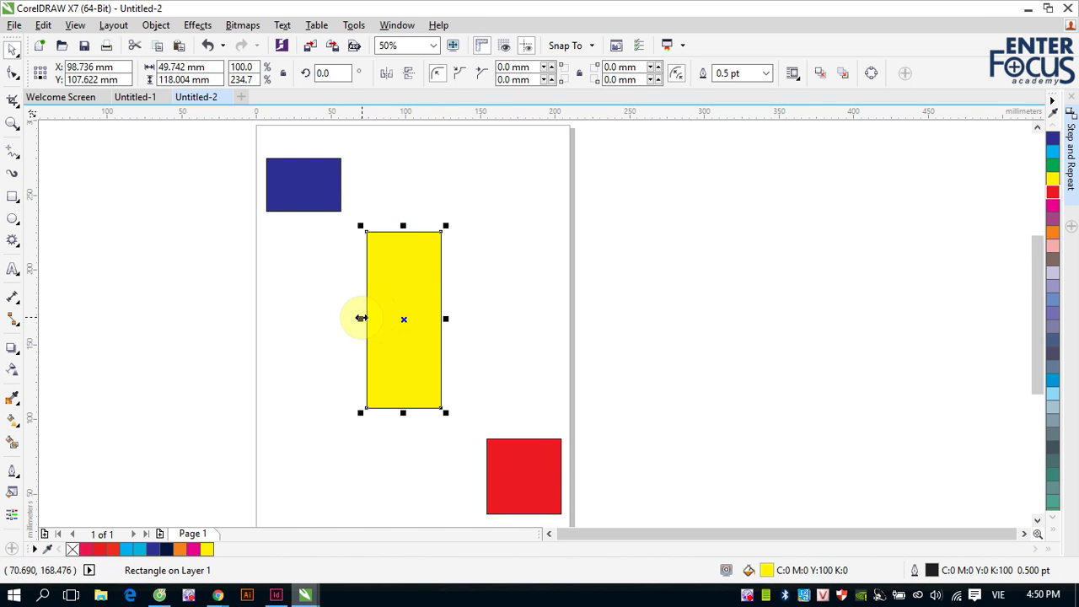
{"action": "left_click_drag", "start_coordinate": [361, 318], "coordinate": [380, 318]}
Shrink the red square about its center to about 41 × 41 mm.
{"action": "left_click", "coordinate": [521, 473]}
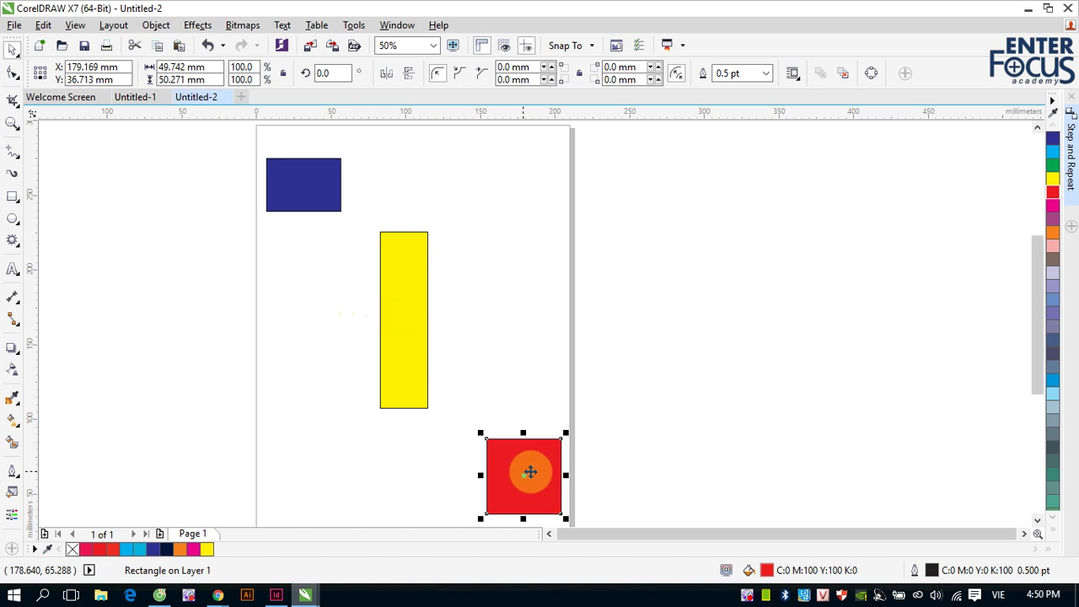
{"action": "left_click_drag", "start_coordinate": [481, 475], "coordinate": [490, 475]}
{"action": "left_click_drag", "start_coordinate": [522, 437], "coordinate": [489, 433]}
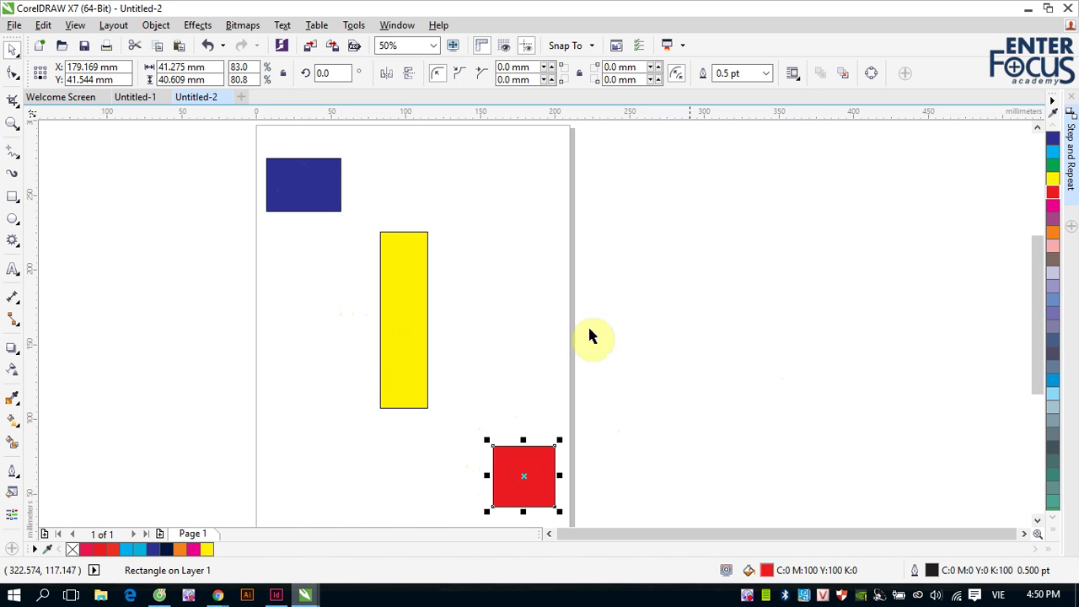
Select the blue, yellow and red rectangles together and review the available Align and Distribute commands.
{"action": "left_click_drag", "start_coordinate": [256, 137], "coordinate": [576, 515]}
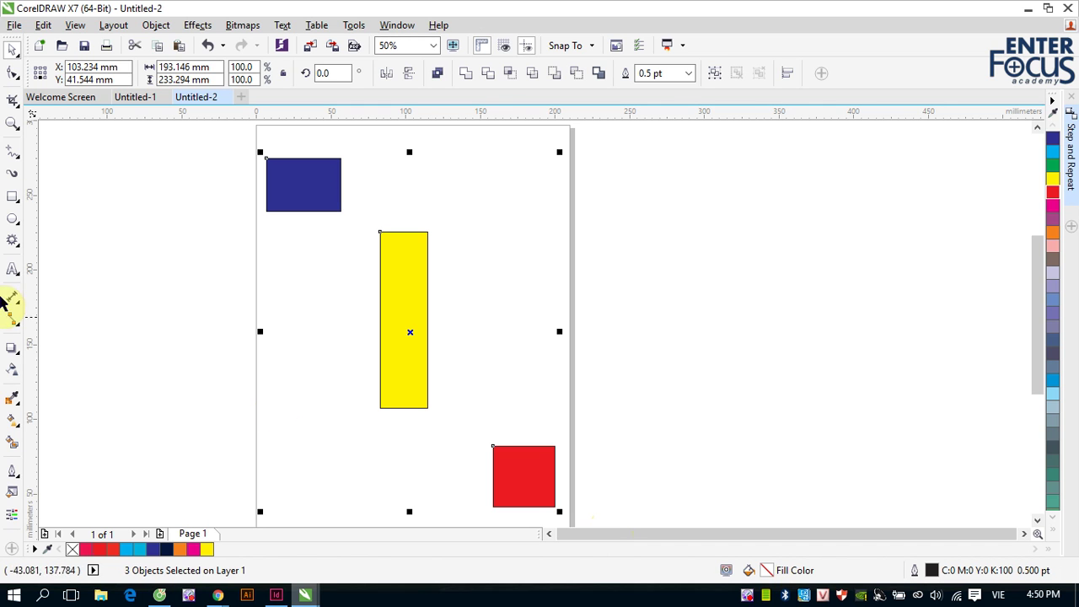
{"action": "left_click", "coordinate": [153, 25]}
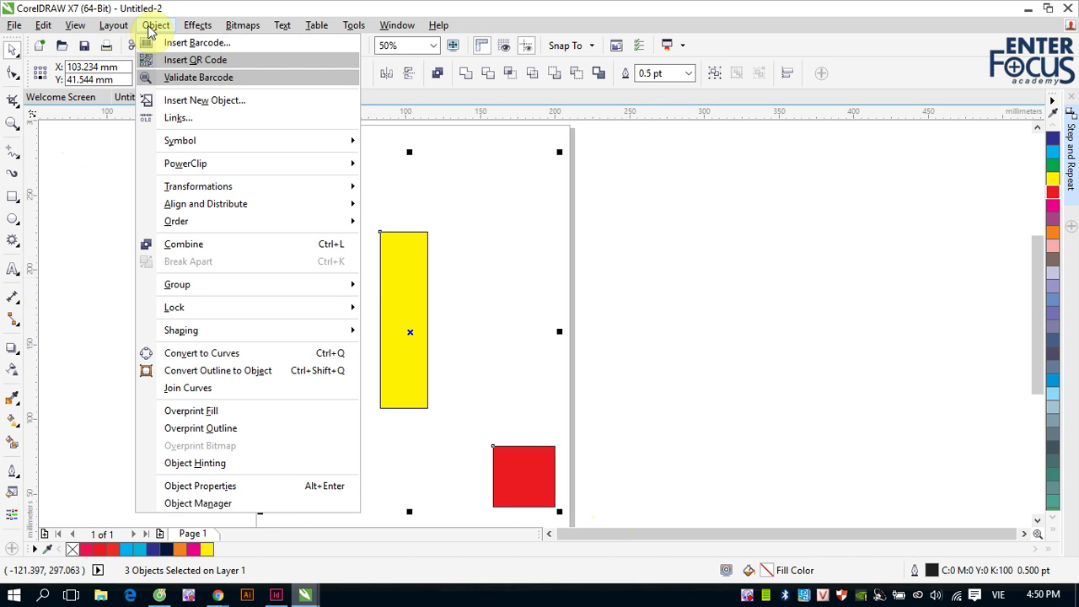
{"action": "mouse_move", "coordinate": [200, 196]}
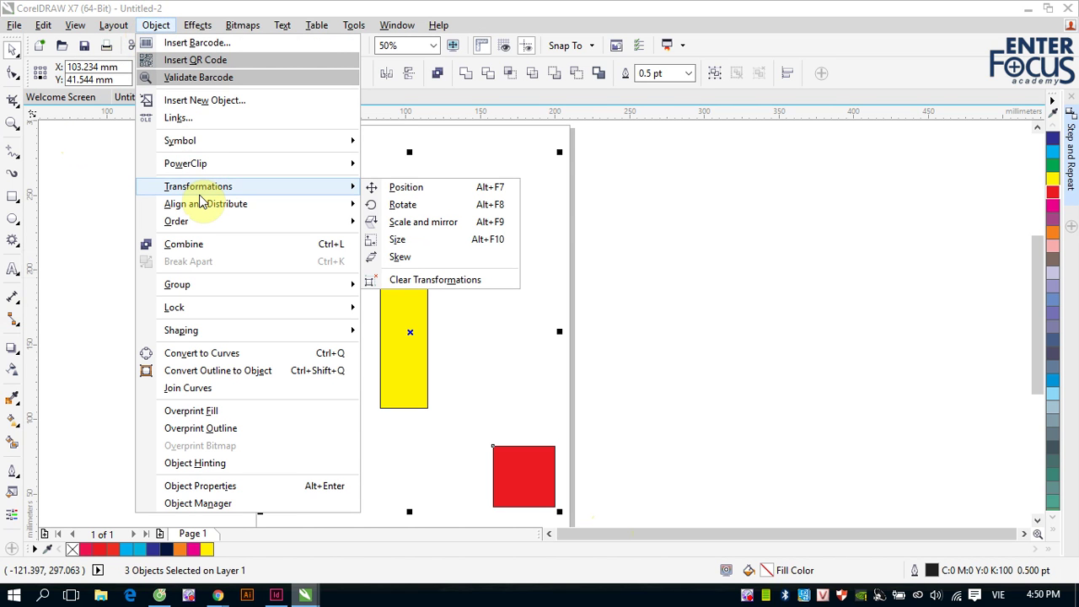
{"action": "mouse_move", "coordinate": [215, 213]}
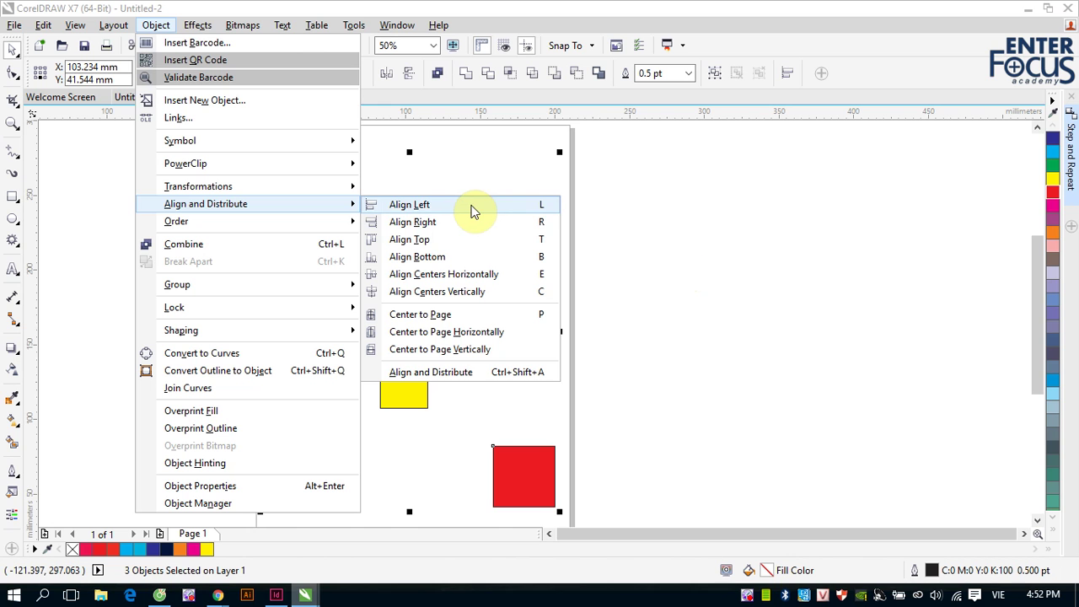
{"action": "left_click", "coordinate": [747, 226]}
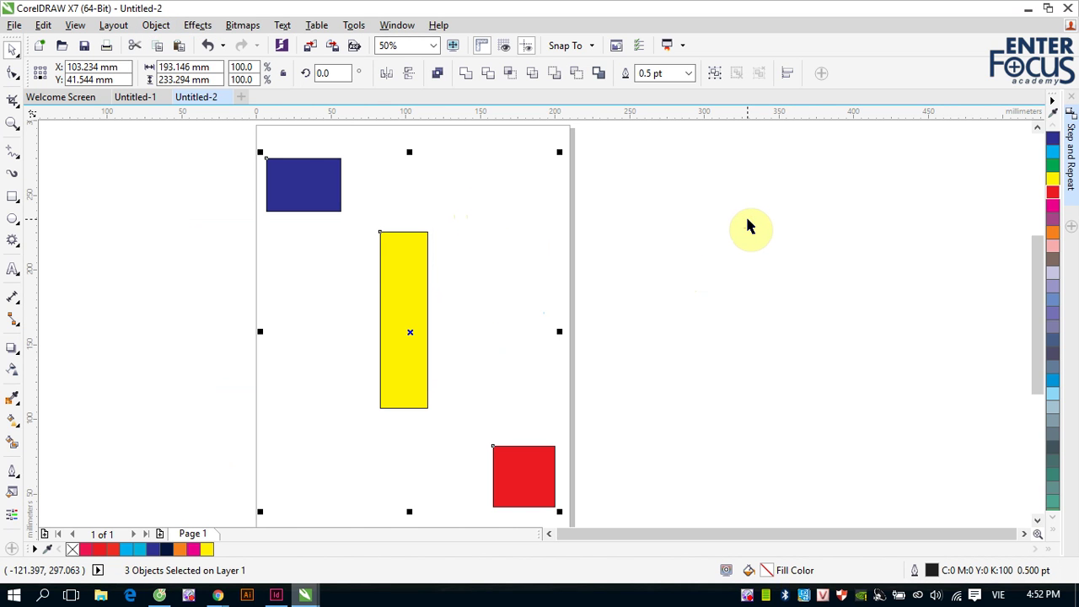
Try left-aligning the three selected rectangles twice, undoing the alignment each time.
{"action": "key", "text": "l"}
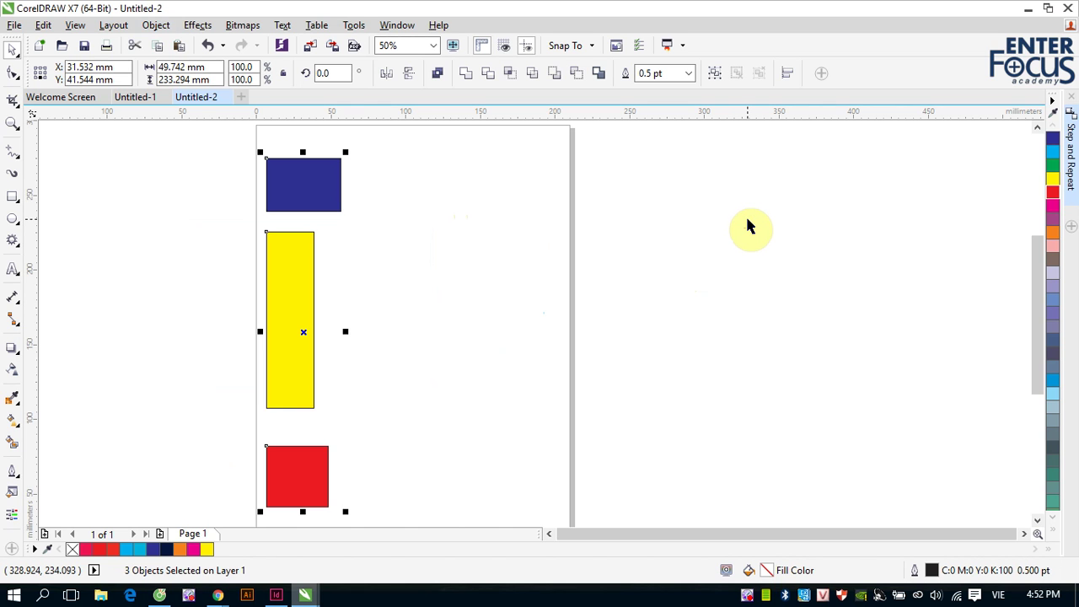
{"action": "key", "text": "ctrl+z"}
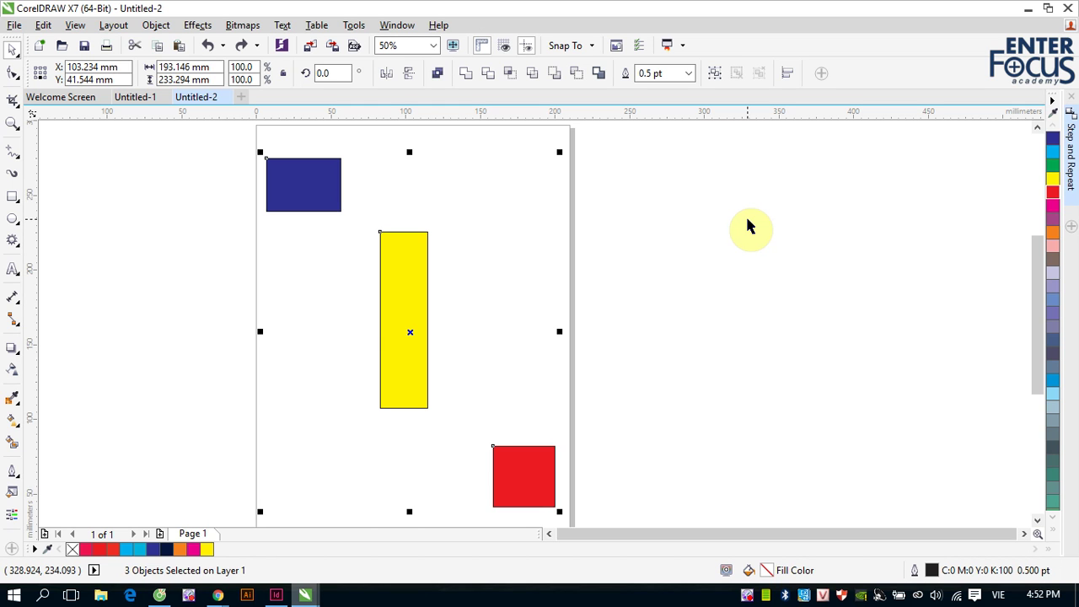
{"action": "key", "text": "l"}
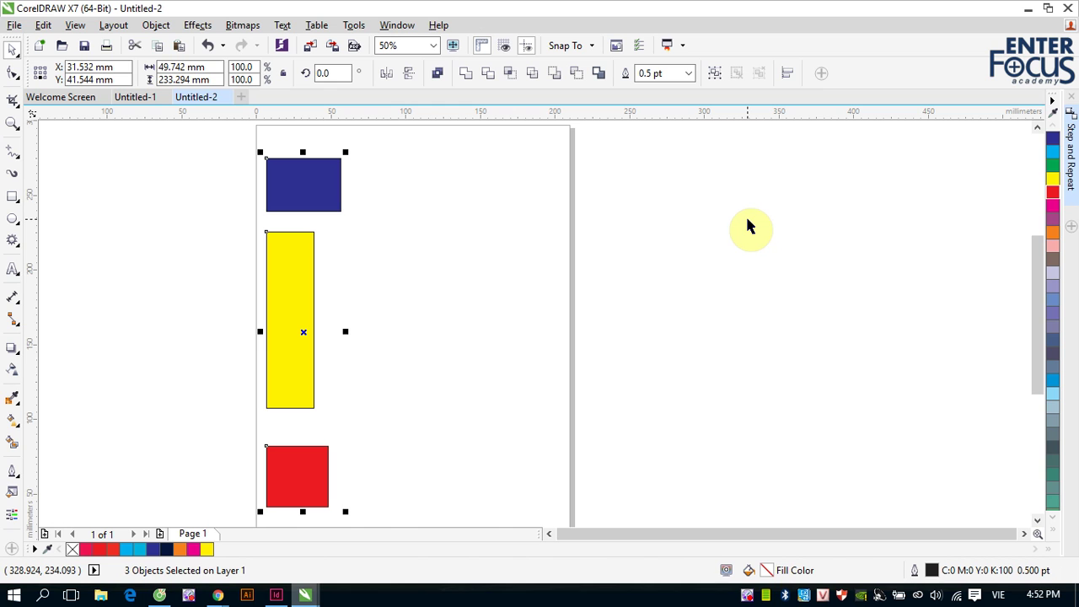
{"action": "key", "text": "ctrl+z"}
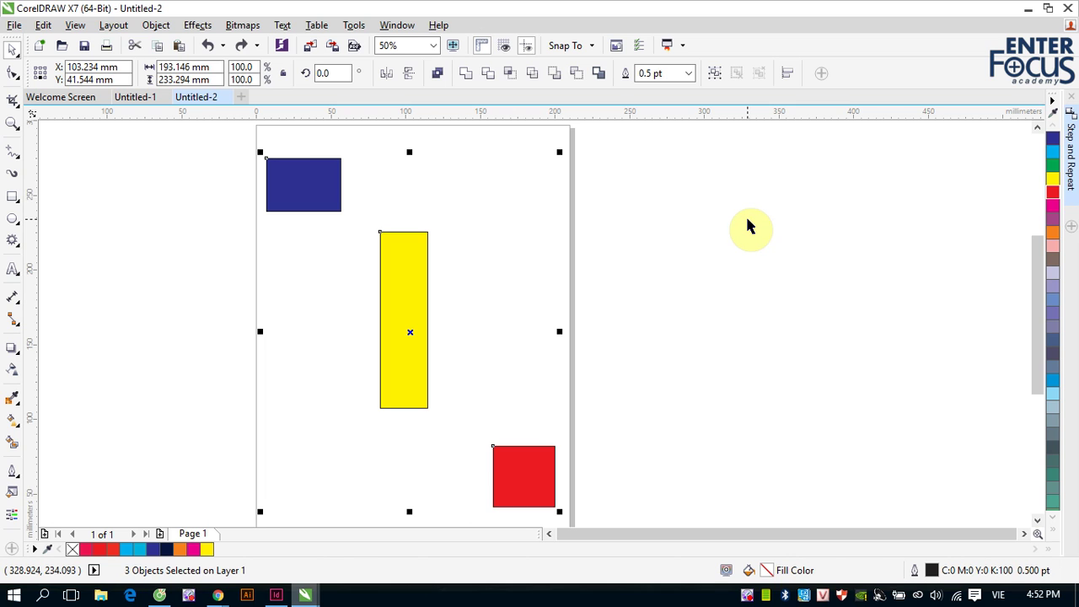
Align the three rectangles' right edges, and move the yellow and red ones up to overlap the blue one.
{"action": "key", "text": "r"}
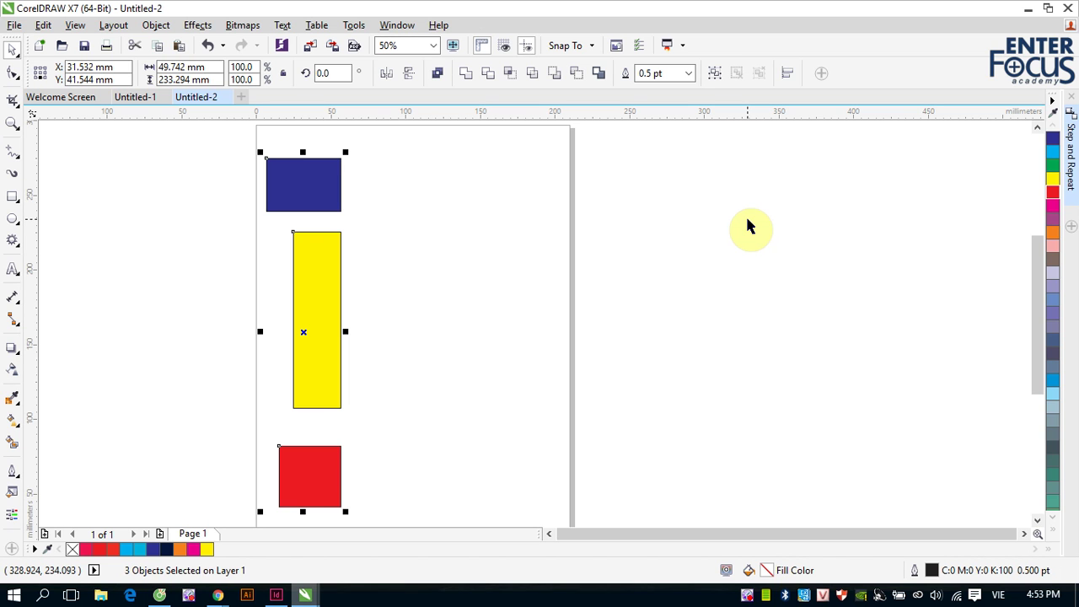
{"action": "left_click", "coordinate": [505, 293]}
{"action": "left_click_drag", "start_coordinate": [330, 324], "coordinate": [322, 264]}
{"action": "left_click_drag", "start_coordinate": [322, 471], "coordinate": [363, 208]}
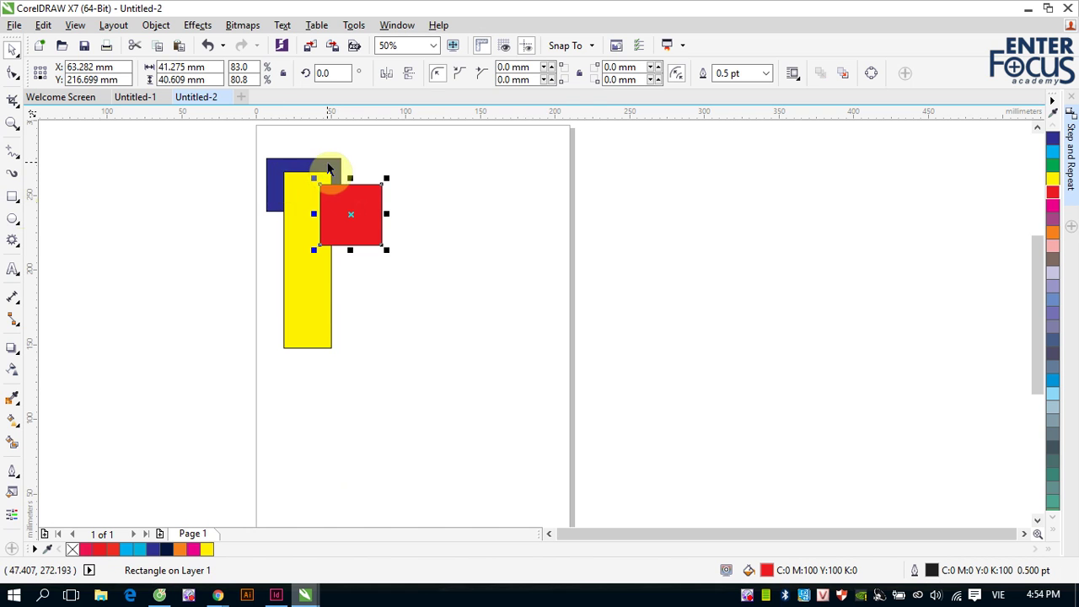
Draw a rectangle of about 80 × 71 mm in the empty area right of the page and fill it with magenta.
{"action": "left_click", "coordinate": [15, 202]}
{"action": "left_click_drag", "start_coordinate": [634, 202], "coordinate": [755, 310]}
{"action": "left_click", "coordinate": [1053, 206]}
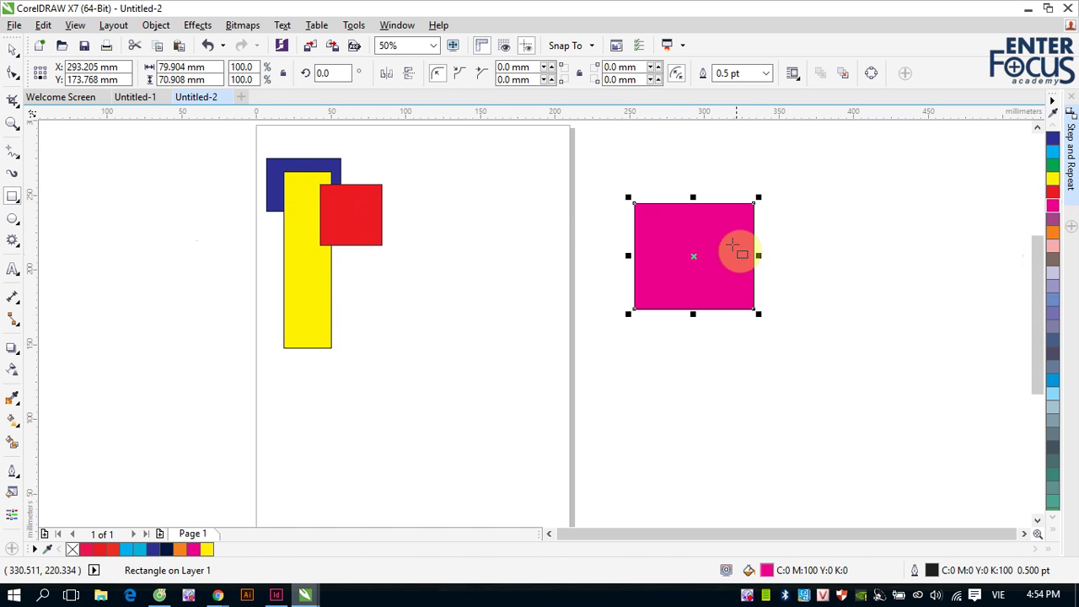
Draw two more rectangles cascading over the magenta one: about 77 × 68 mm filled orange and about 81 × 69 mm filled light pink.
{"action": "left_click_drag", "start_coordinate": [675, 237], "coordinate": [791, 339]}
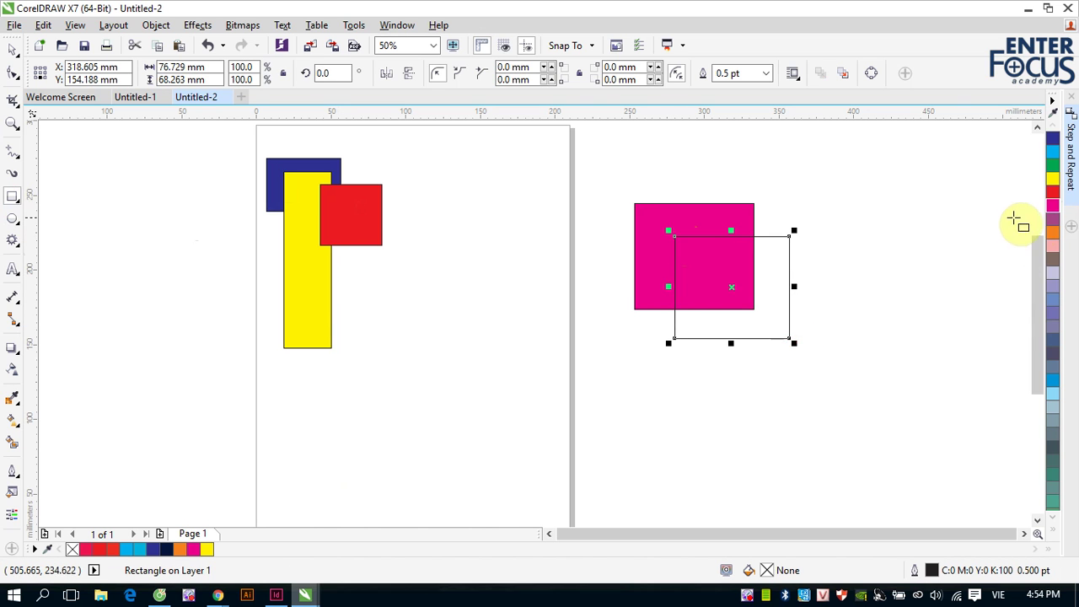
{"action": "left_click", "coordinate": [1053, 233]}
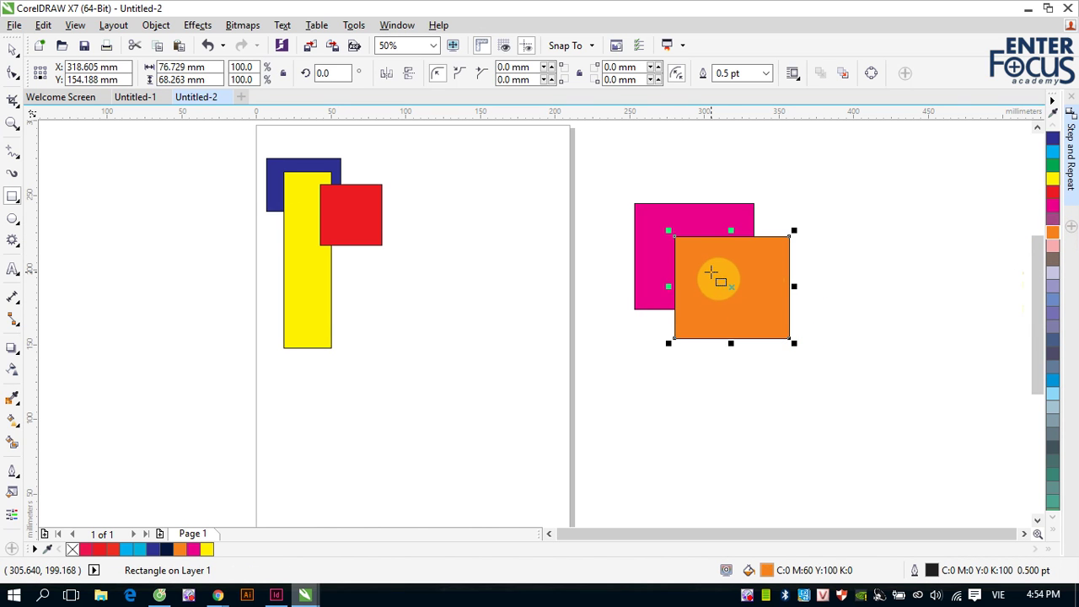
{"action": "left_click_drag", "start_coordinate": [710, 271], "coordinate": [832, 376]}
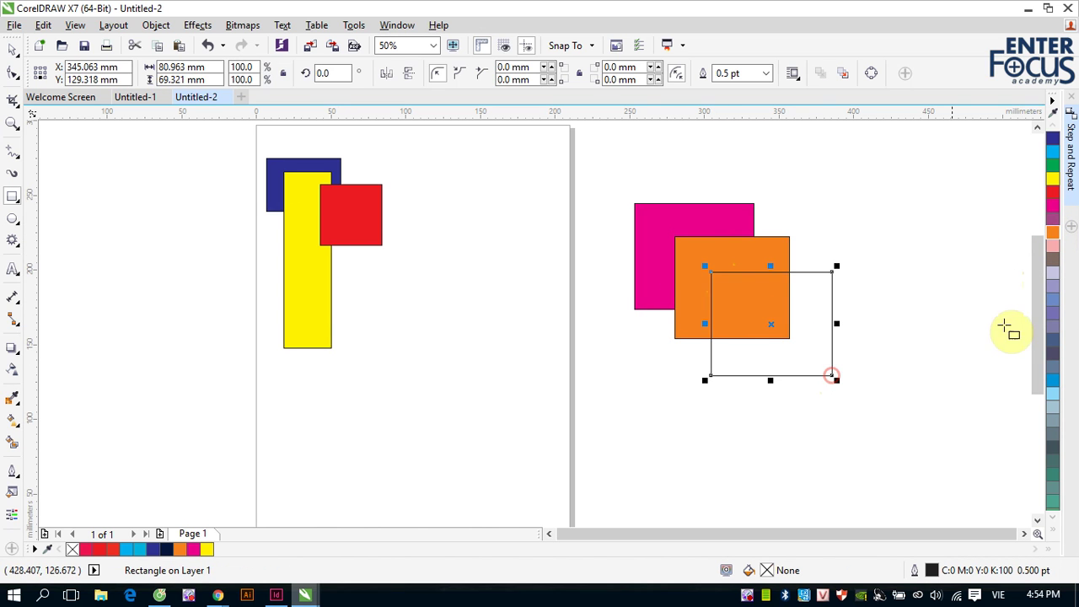
{"action": "left_click", "coordinate": [1053, 245]}
{"action": "left_click", "coordinate": [13, 49]}
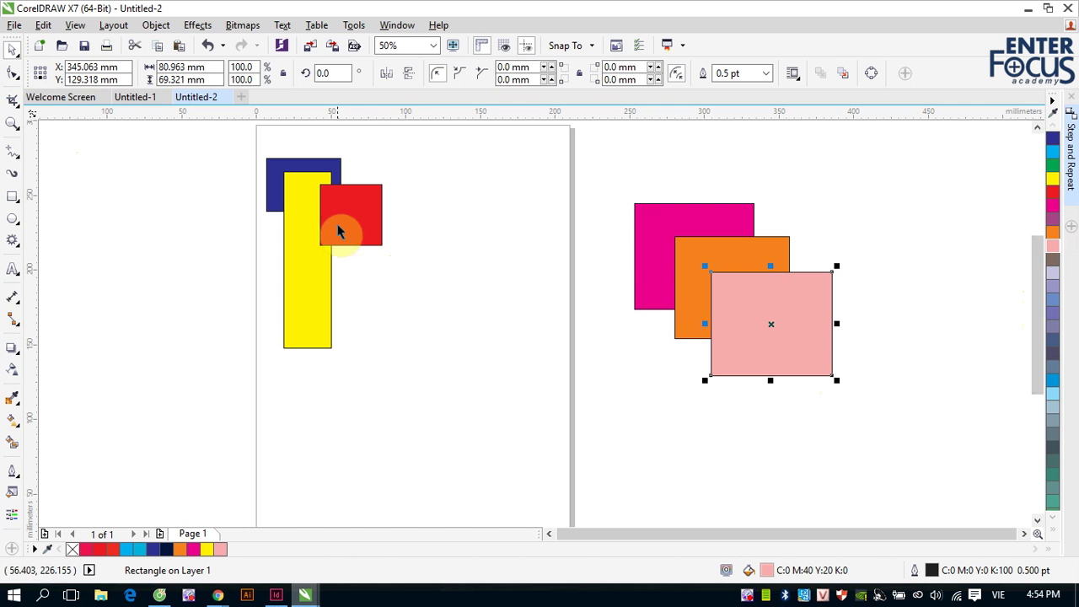
Spread the shapes diagonally by moving the red square to the page's lower right and the yellow rectangle to its middle.
{"action": "left_click_drag", "start_coordinate": [352, 215], "coordinate": [507, 476]}
{"action": "left_click_drag", "start_coordinate": [312, 321], "coordinate": [402, 428]}
Try aligning the blue, yellow and red rectangles by their left, top and bottom edges, and undo all three alignments.
{"action": "left_click_drag", "start_coordinate": [251, 142], "coordinate": [551, 515]}
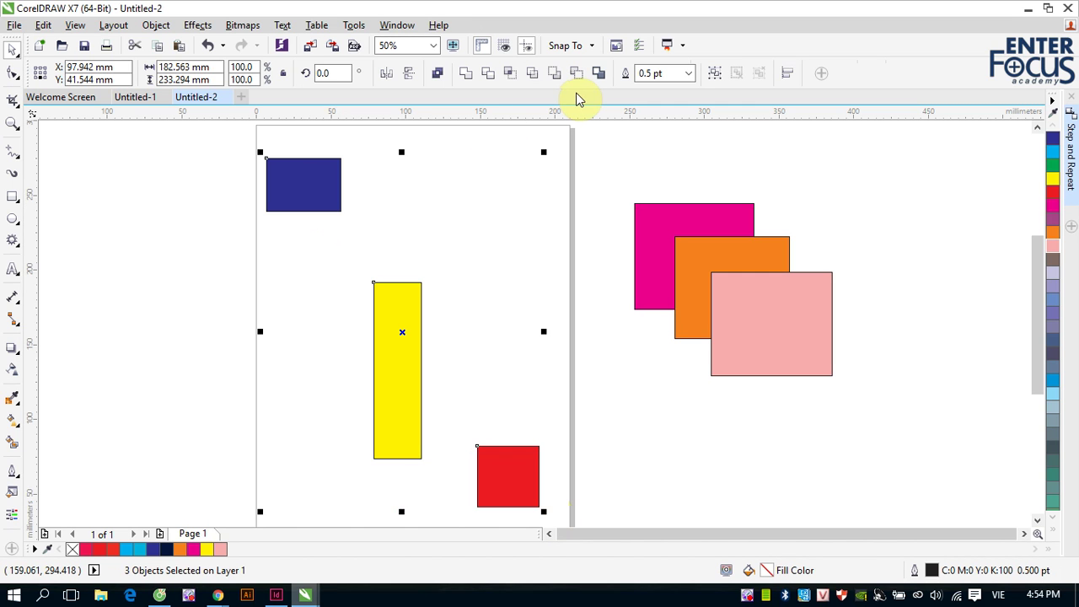
{"action": "key", "text": "l"}
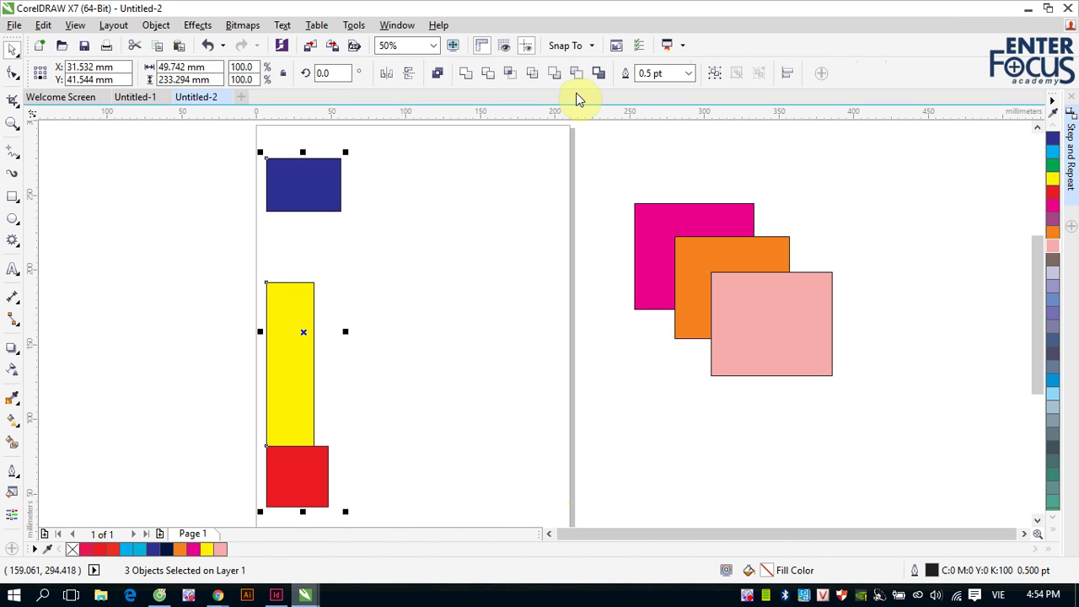
{"action": "key", "text": "t"}
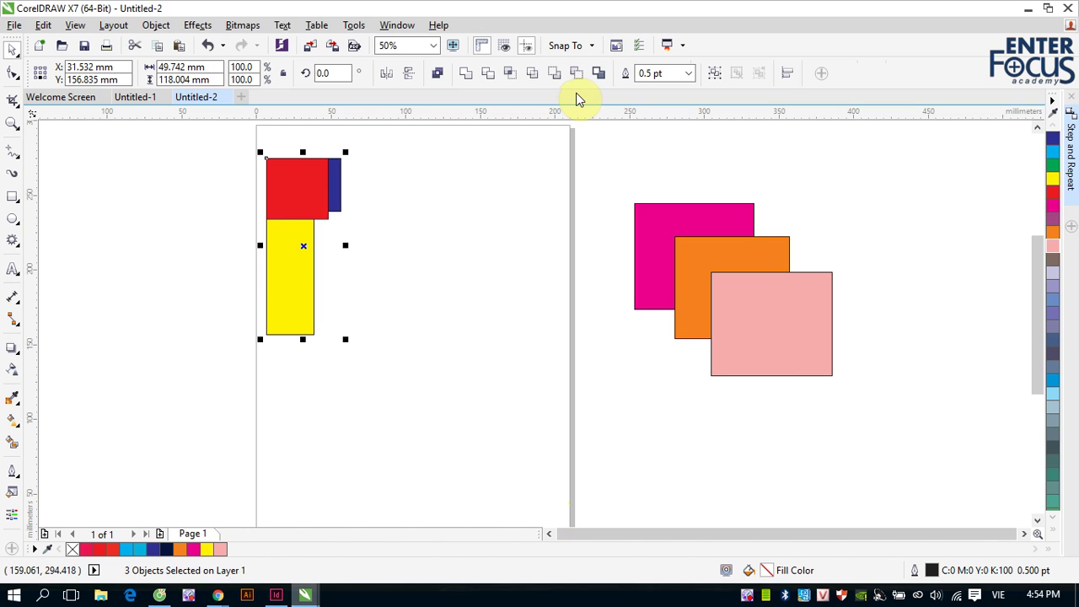
{"action": "key", "text": "b"}
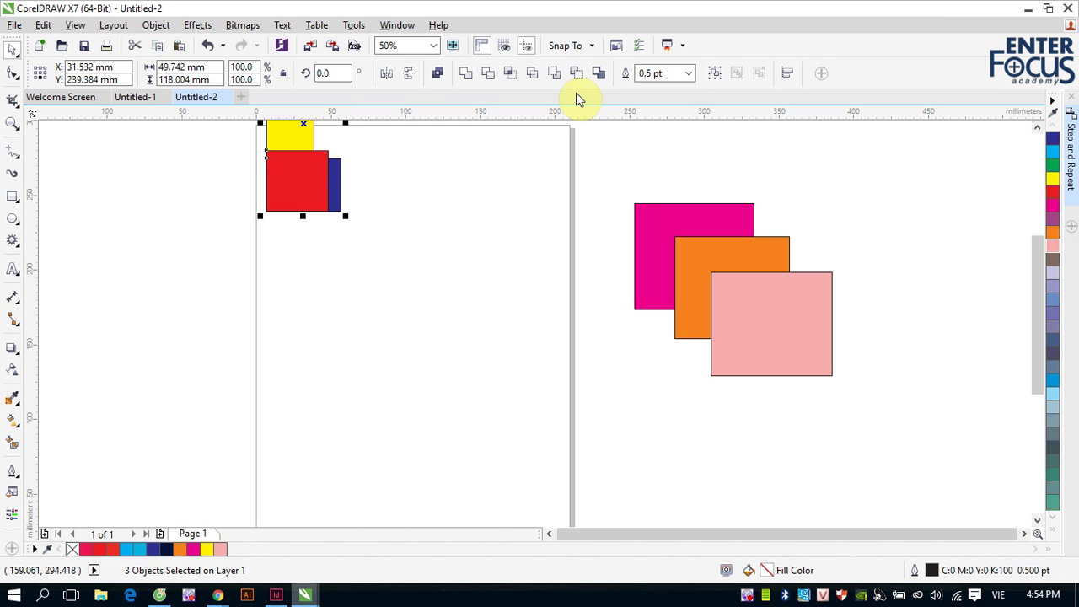
{"action": "key", "text": "ctrl+z"}
{"action": "key", "text": "ctrl+z"}
{"action": "key", "text": "ctrl+z"}
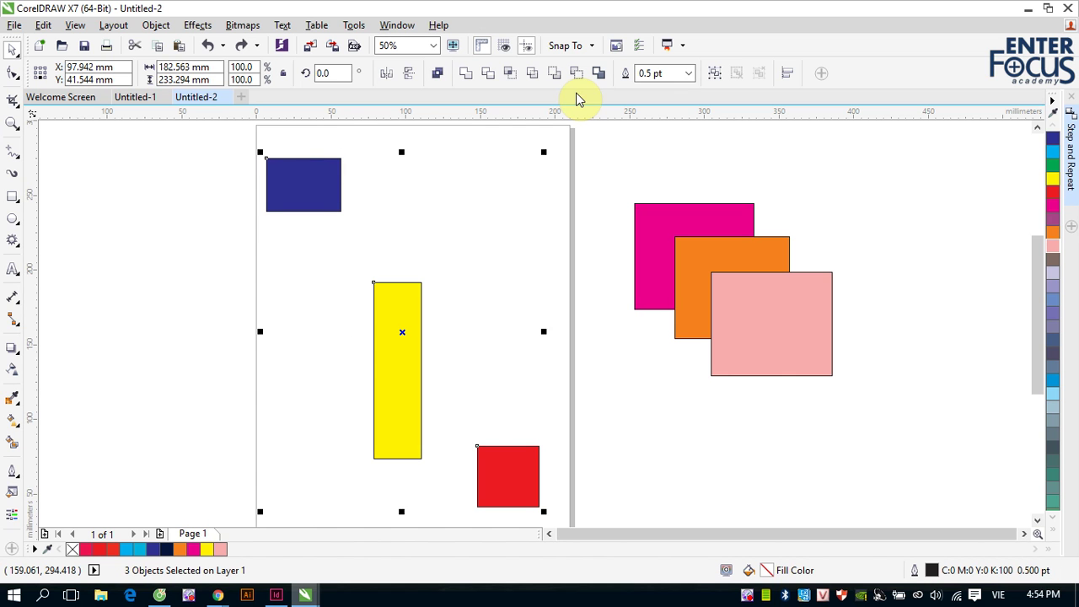
Move the yellow rectangle slightly up between the blue and red ones, and select these three rectangles together.
{"action": "left_click", "coordinate": [882, 233]}
{"action": "left_click_drag", "start_coordinate": [400, 330], "coordinate": [402, 291]}
{"action": "left_click_drag", "start_coordinate": [247, 149], "coordinate": [553, 515]}
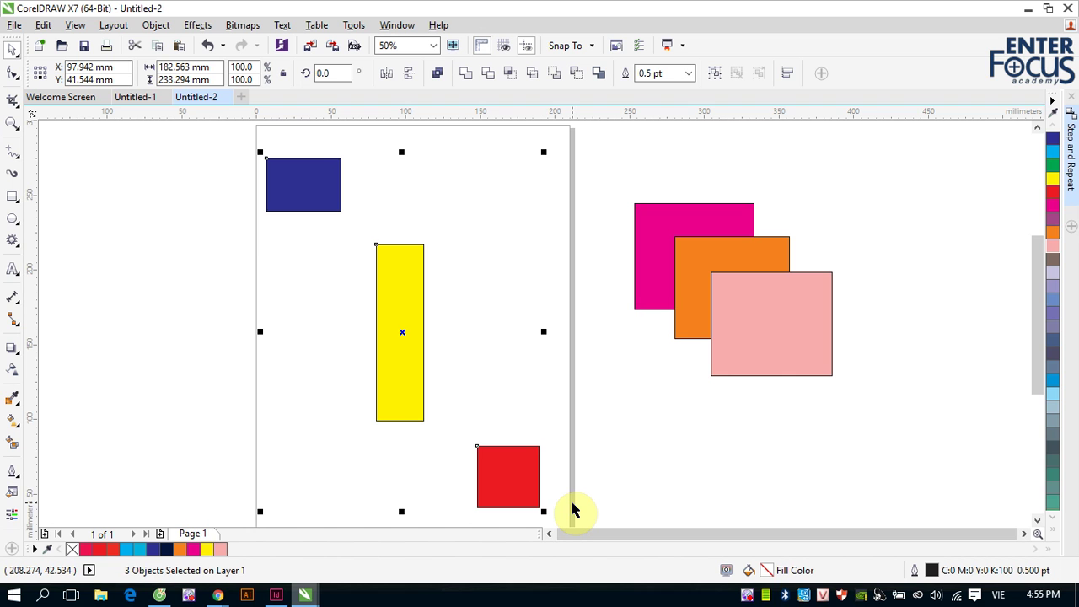
Select the blue, yellow and red rectangles together with one selection marquee, and clear the selection.
{"action": "left_click", "coordinate": [229, 201]}
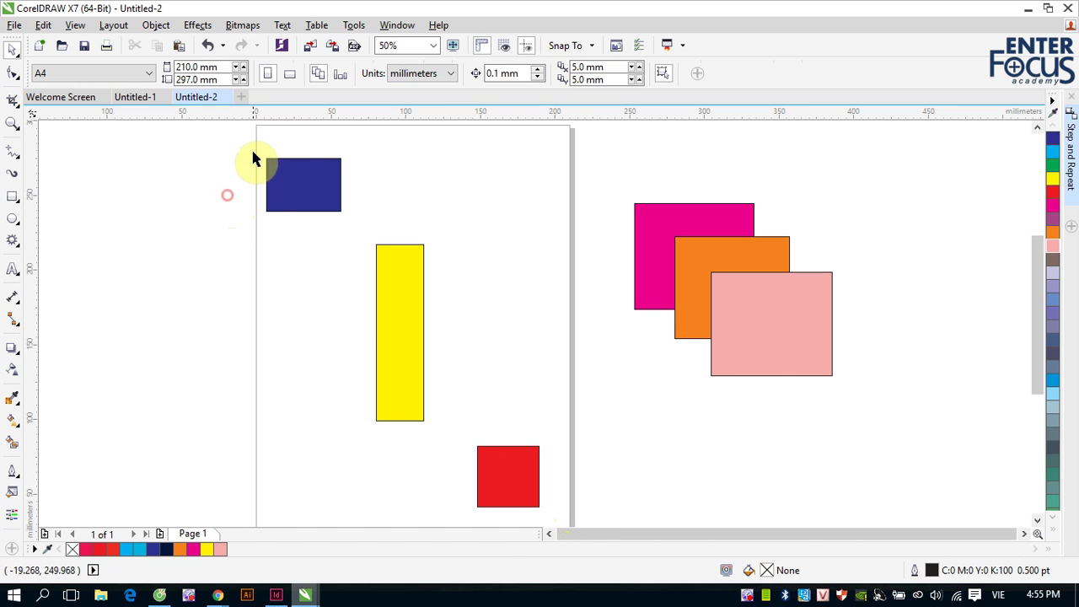
{"action": "left_click_drag", "start_coordinate": [250, 150], "coordinate": [548, 512]}
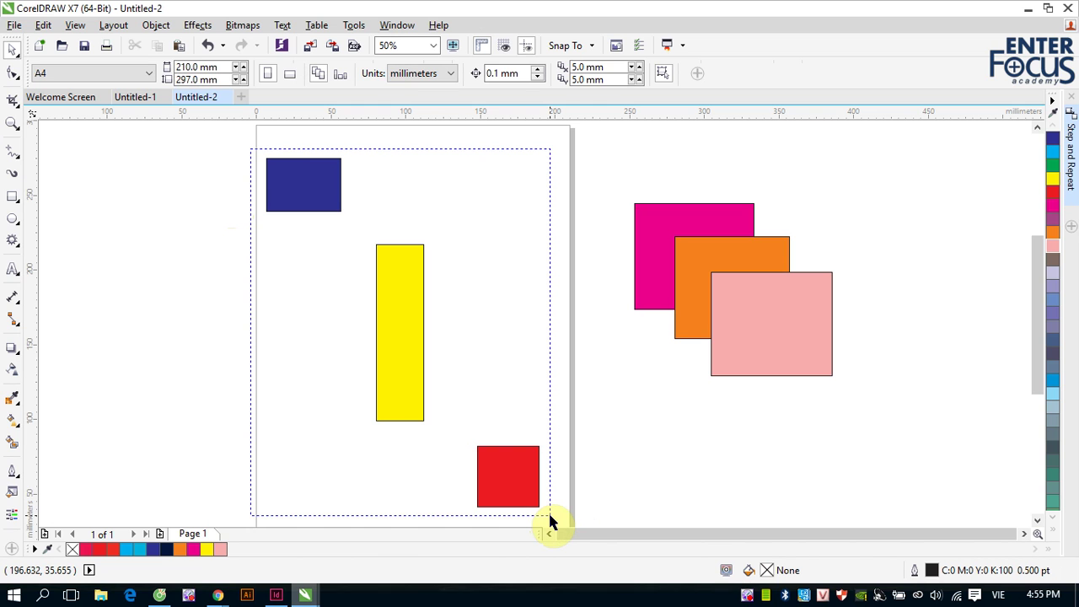
{"action": "left_click_drag", "start_coordinate": [549, 514], "coordinate": [549, 514]}
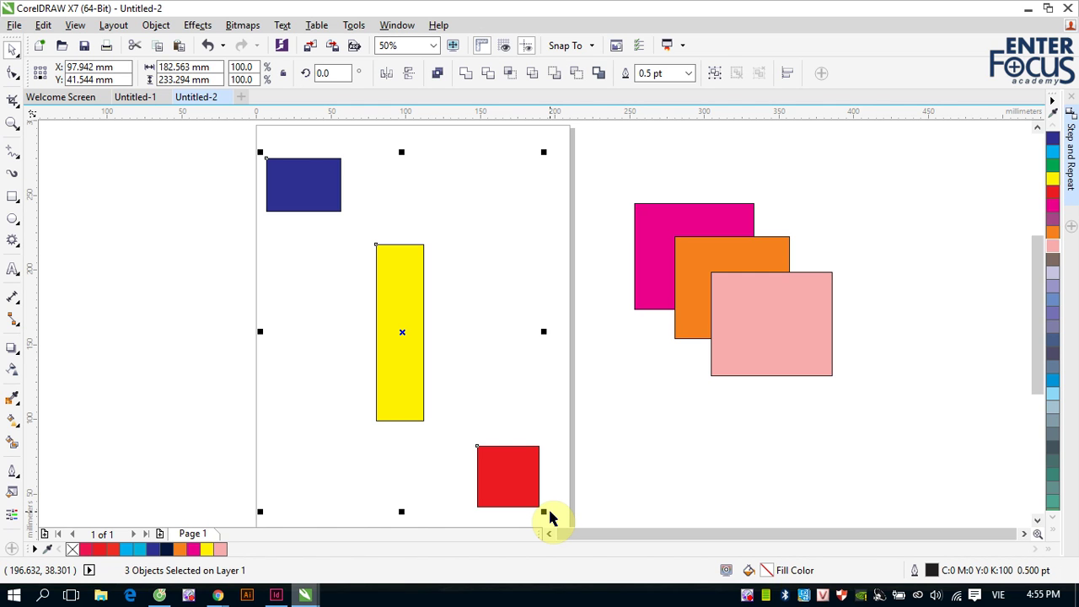
{"action": "left_click", "coordinate": [631, 453]}
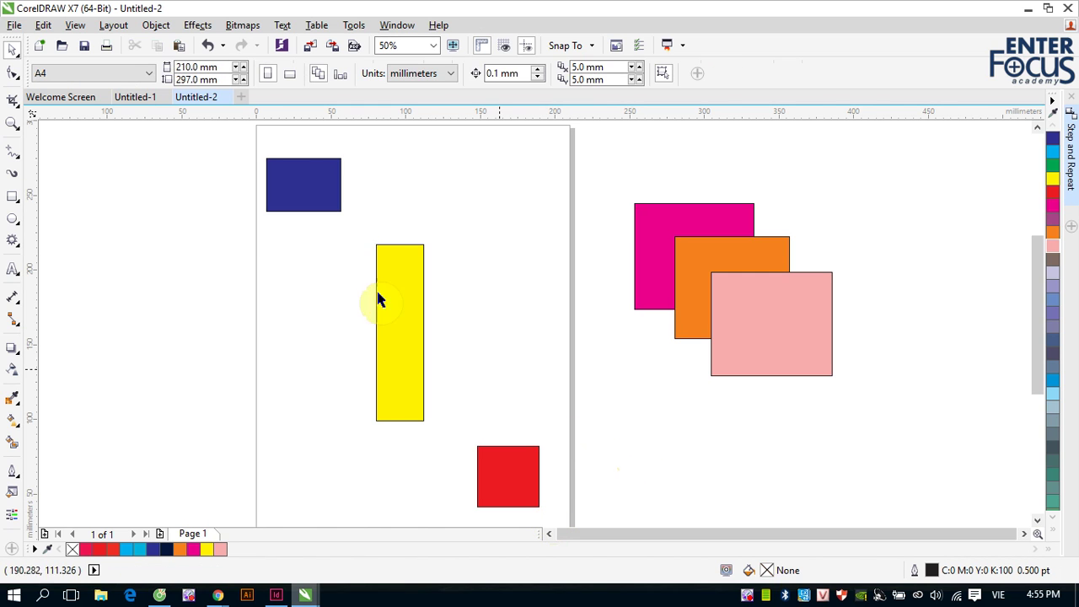
Try left-aligning the blue and yellow rectangles to the red square by adding it last to the selection, and undo the alignment.
{"action": "left_click", "coordinate": [296, 205]}
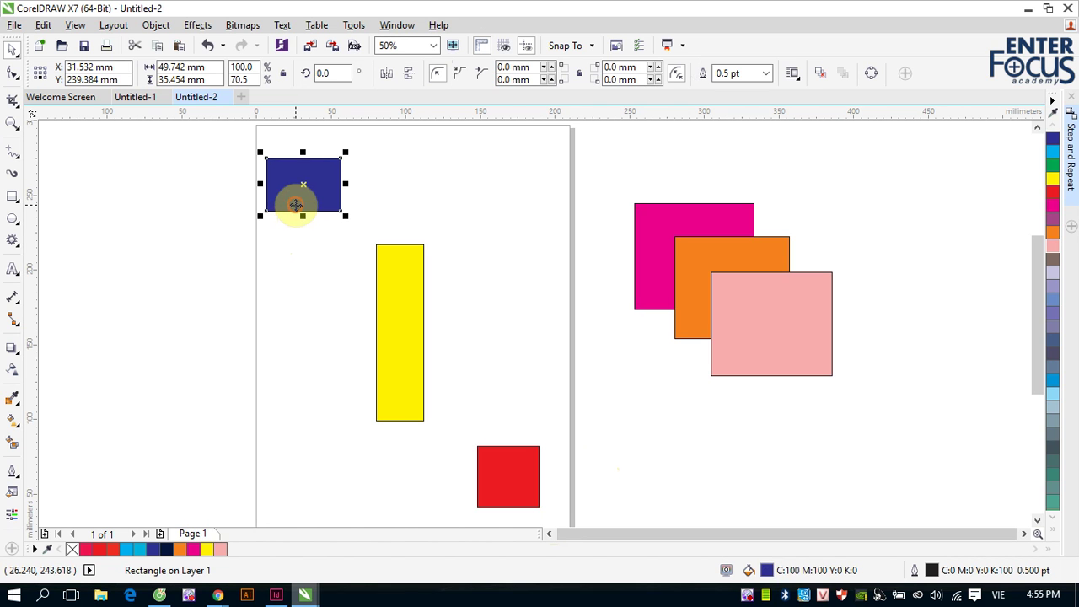
{"action": "left_click", "coordinate": [385, 284], "text": "shift"}
{"action": "left_click", "coordinate": [501, 489], "text": "shift"}
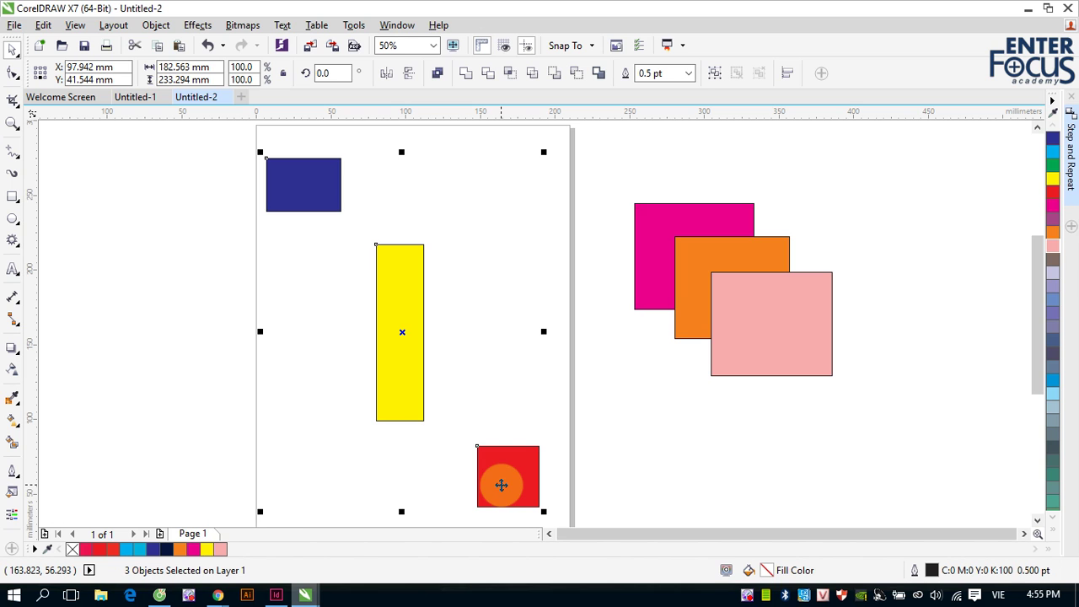
{"action": "key", "text": "l"}
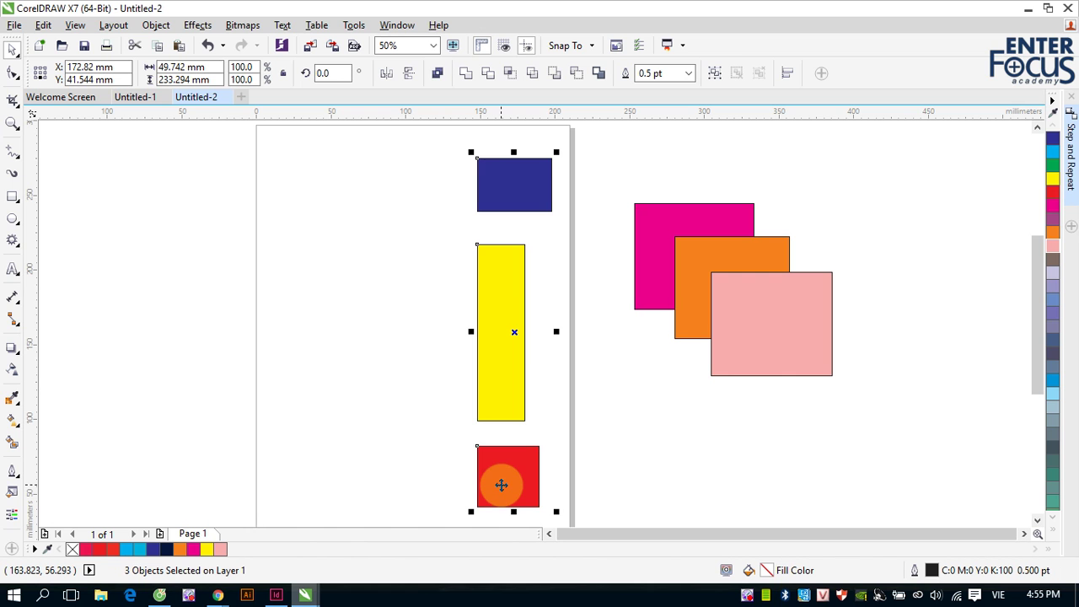
{"action": "key", "text": "ctrl+z"}
{"action": "left_click", "coordinate": [663, 446]}
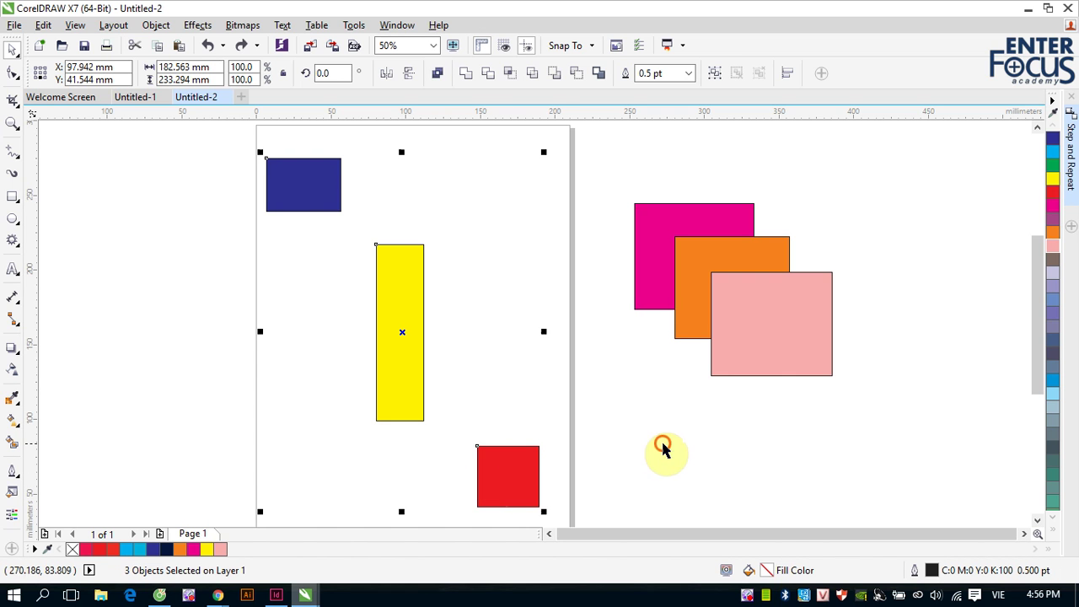
Left-align the blue and red rectangles to the yellow one by adding the yellow rectangle last to the selection.
{"action": "left_click", "coordinate": [314, 187]}
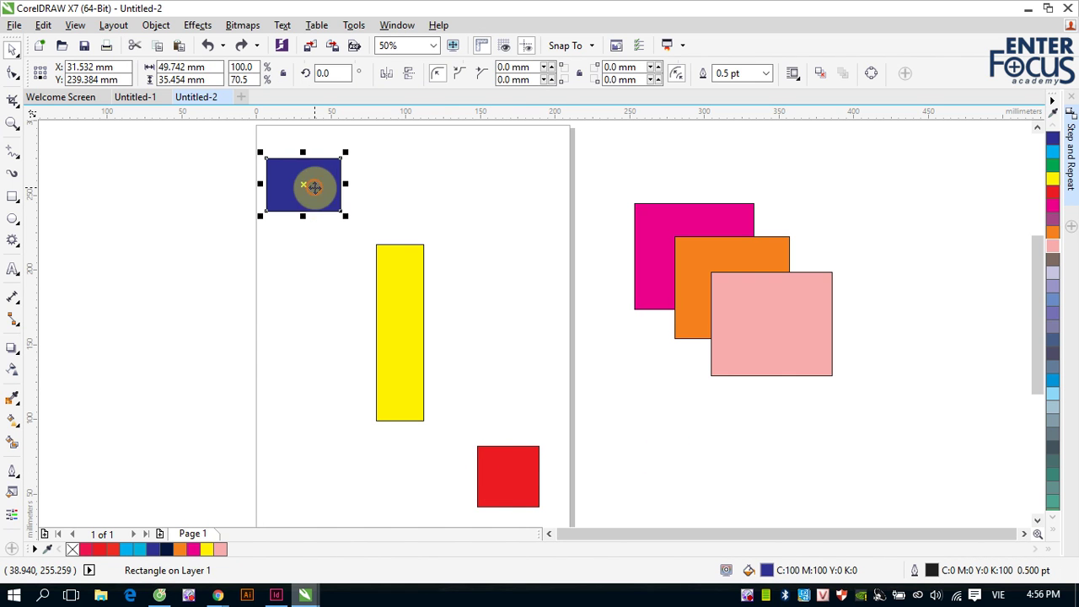
{"action": "left_click", "coordinate": [494, 466], "text": "shift"}
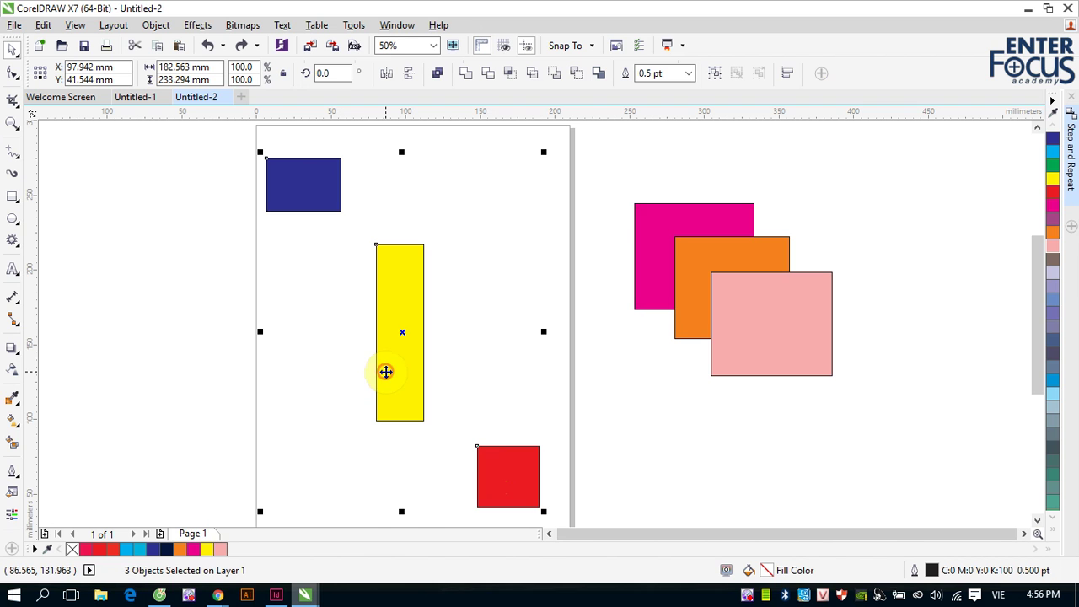
{"action": "left_click", "coordinate": [398, 373], "text": "shift"}
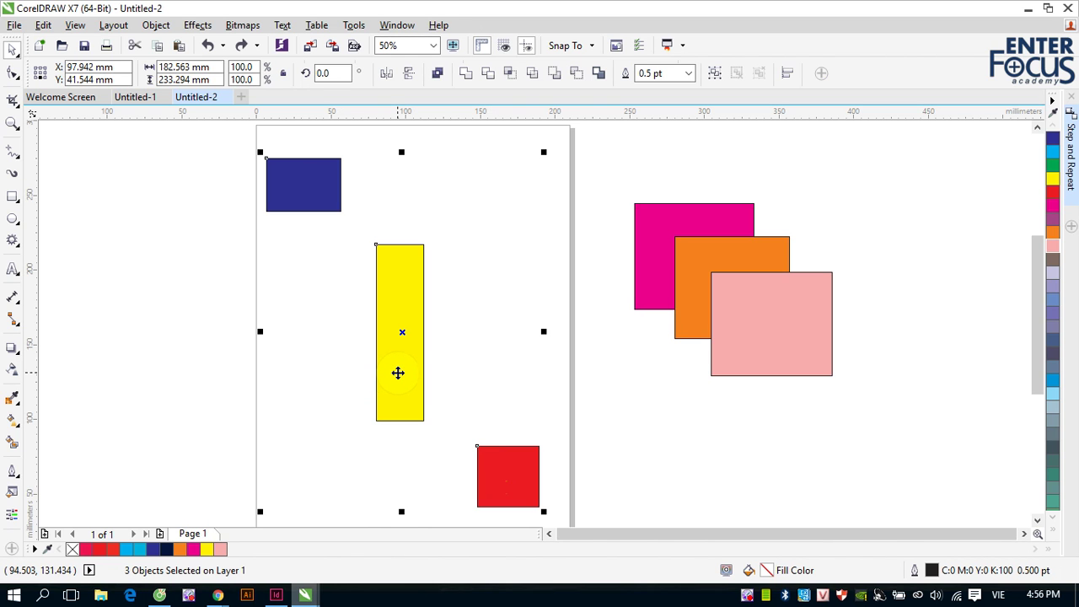
{"action": "key", "text": "l"}
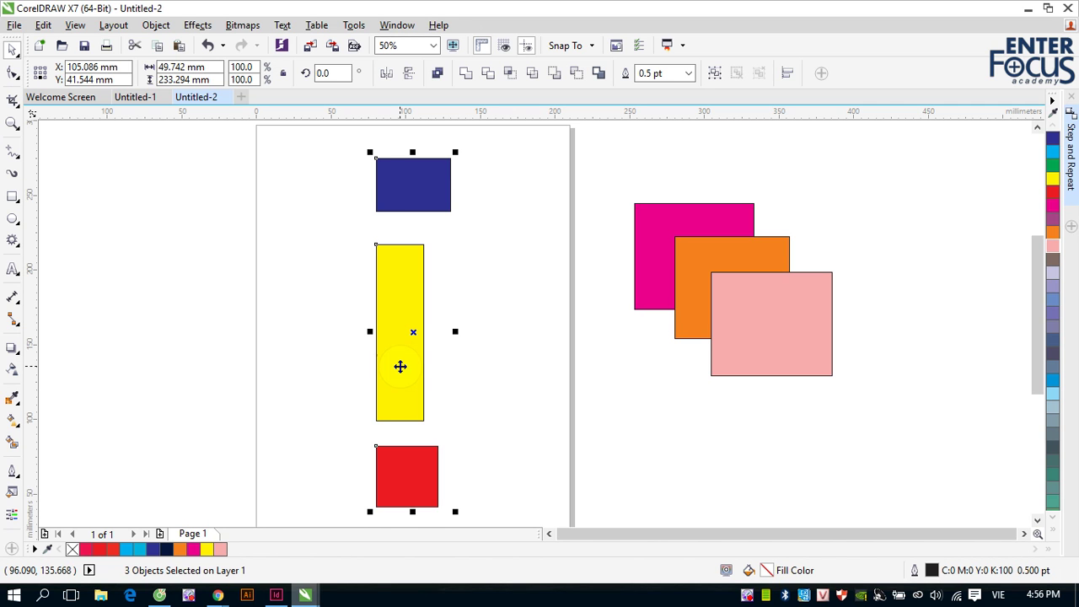
{"action": "left_click", "coordinate": [548, 276]}
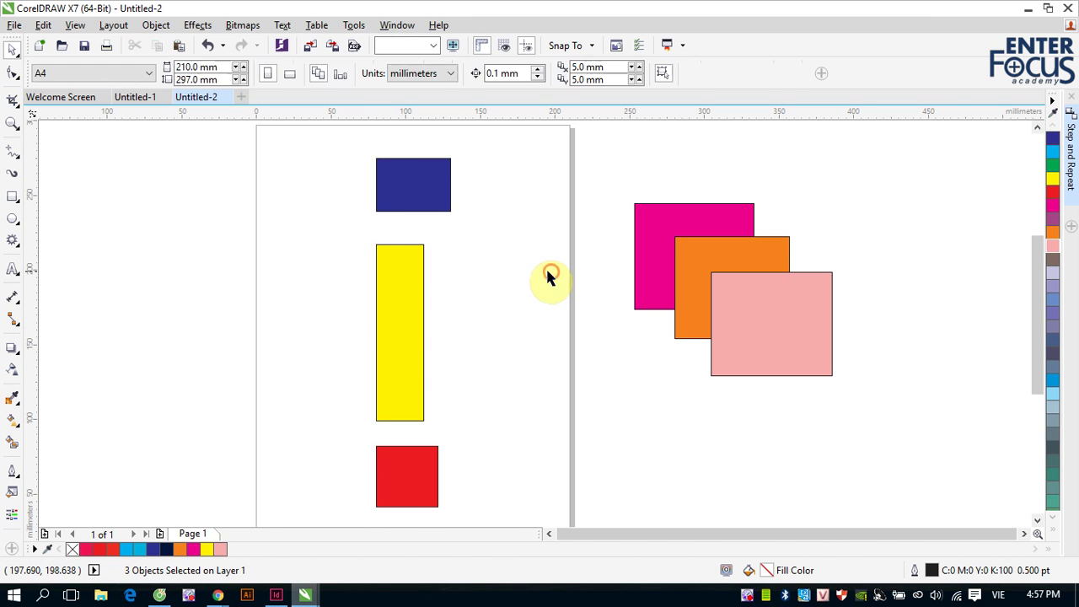
Select the blue and yellow rectangles and open the Align and Distribute docker, keeping Step and Repeat collapsed.
{"action": "left_click", "coordinate": [433, 198]}
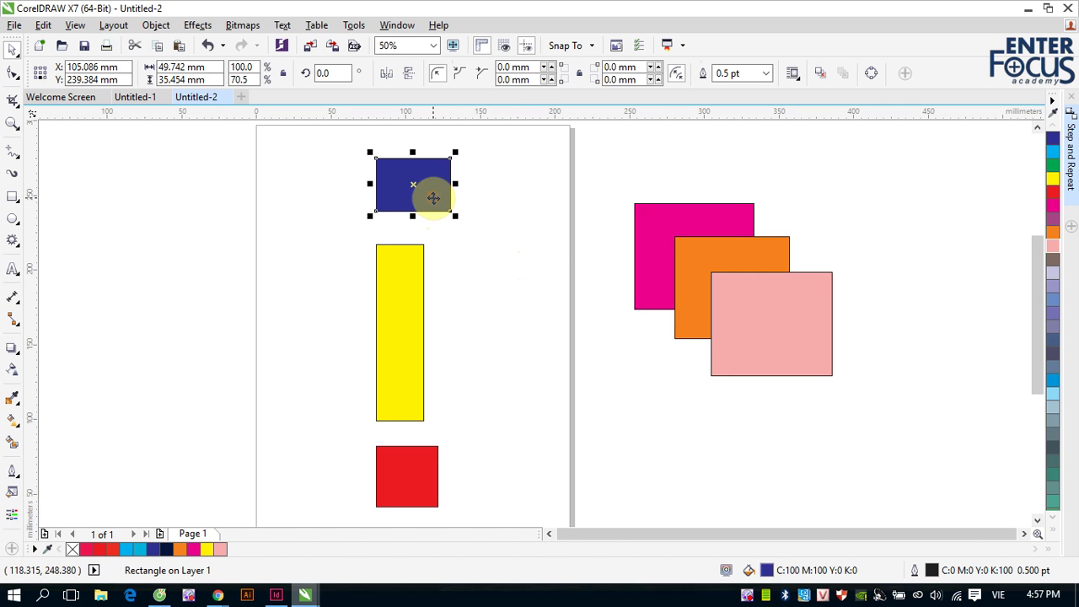
{"action": "left_click", "coordinate": [390, 271]}
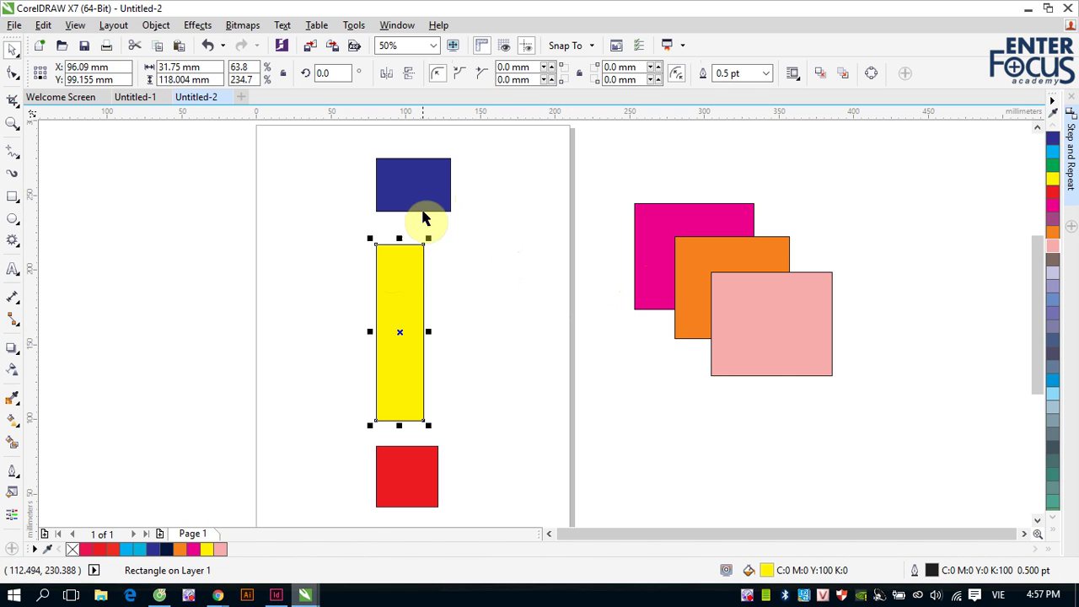
{"action": "left_click", "coordinate": [417, 205]}
{"action": "left_click", "coordinate": [392, 302], "text": "shift"}
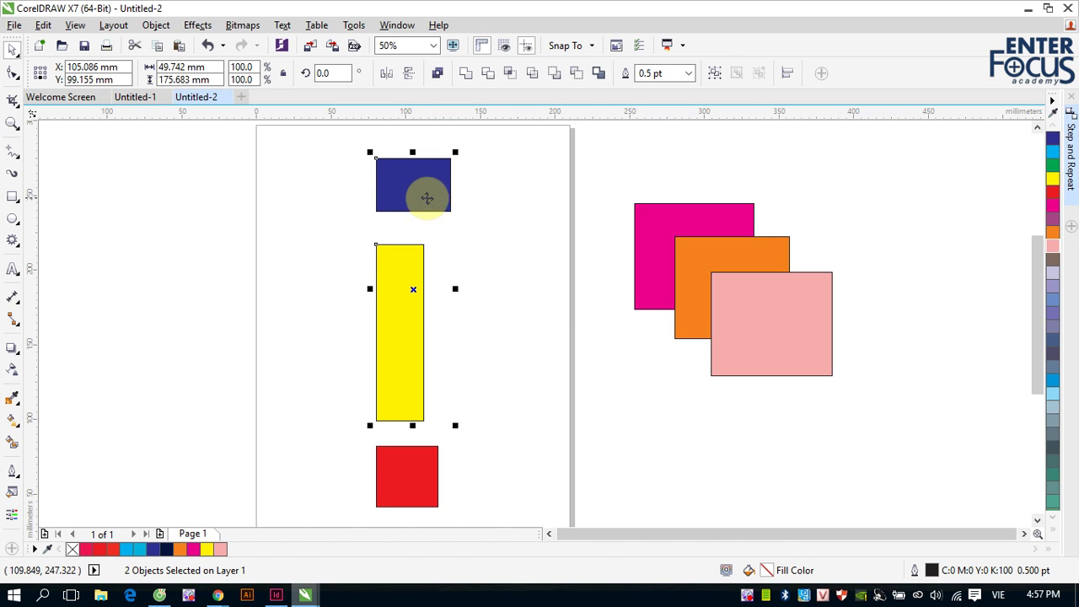
{"action": "left_click", "coordinate": [789, 75]}
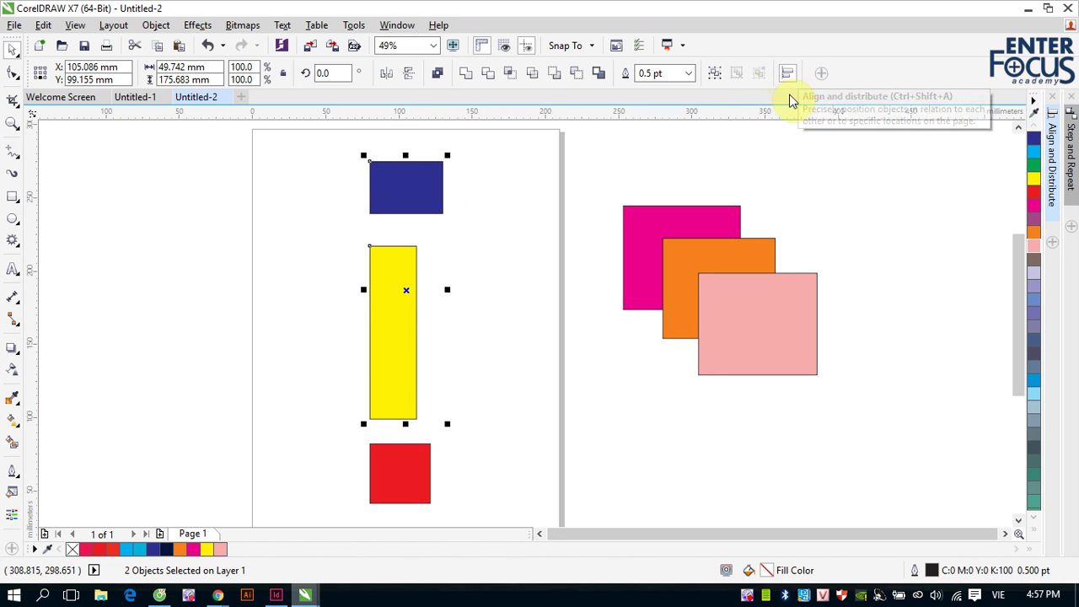
{"action": "left_click", "coordinate": [1069, 160]}
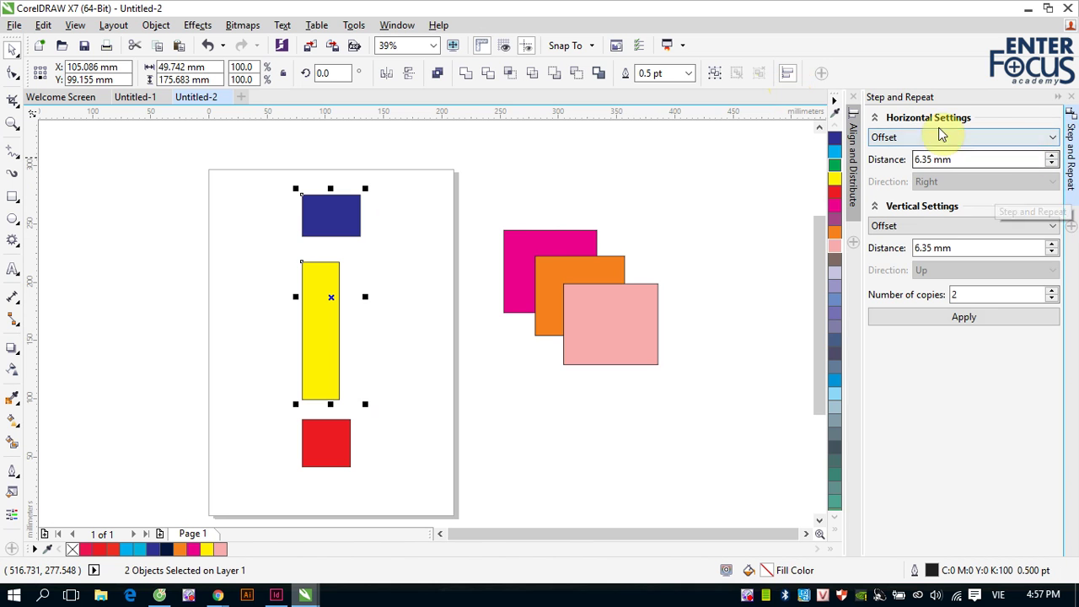
{"action": "left_click", "coordinate": [854, 156]}
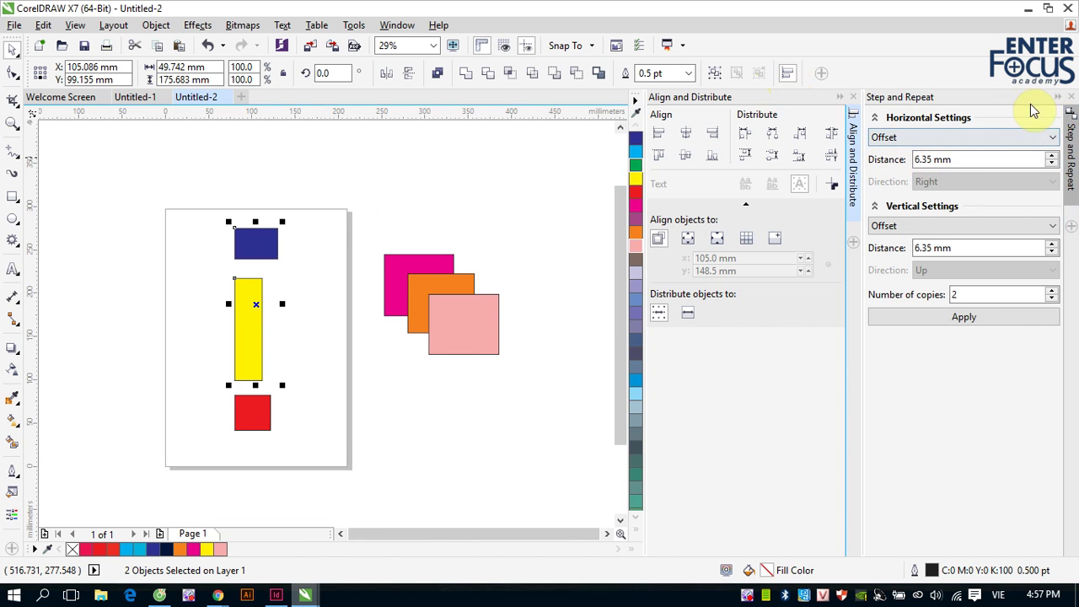
{"action": "left_click", "coordinate": [1061, 99]}
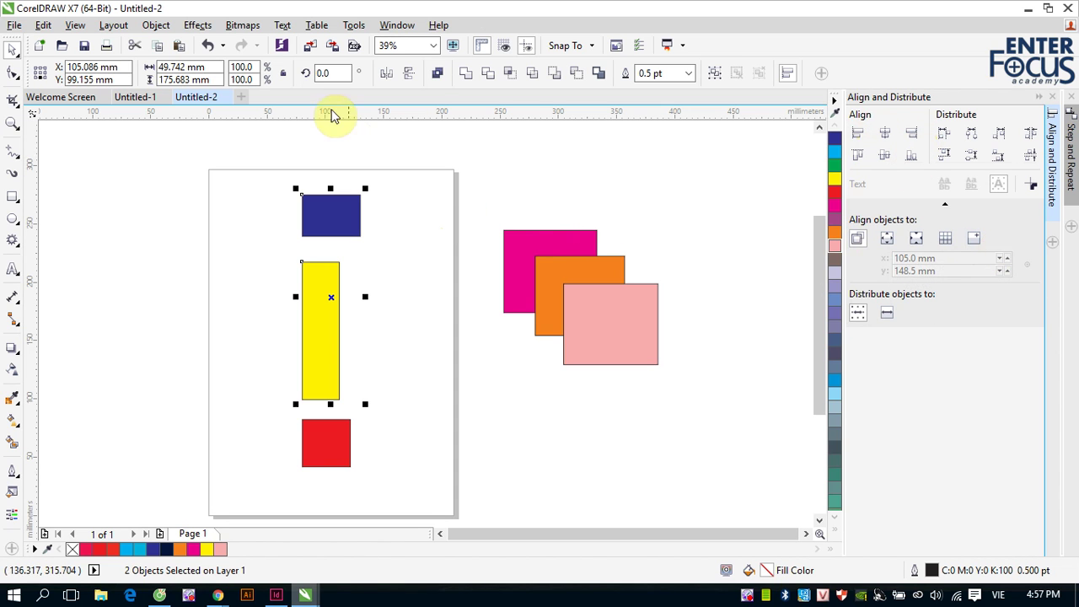
Select all six rectangles and centre them on the page.
{"action": "left_click", "coordinate": [152, 27]}
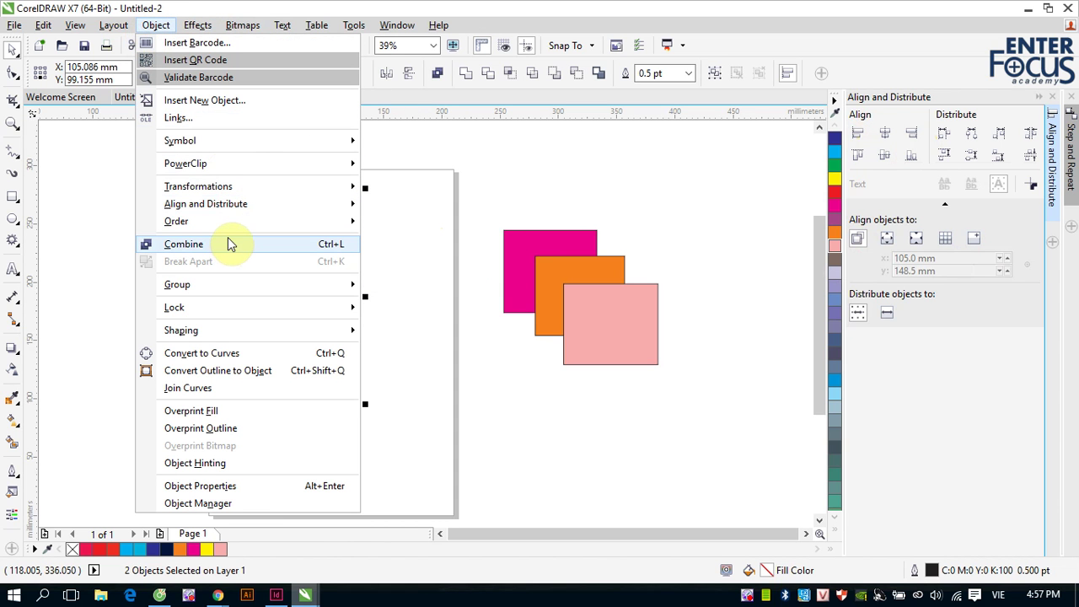
{"action": "mouse_move", "coordinate": [263, 210]}
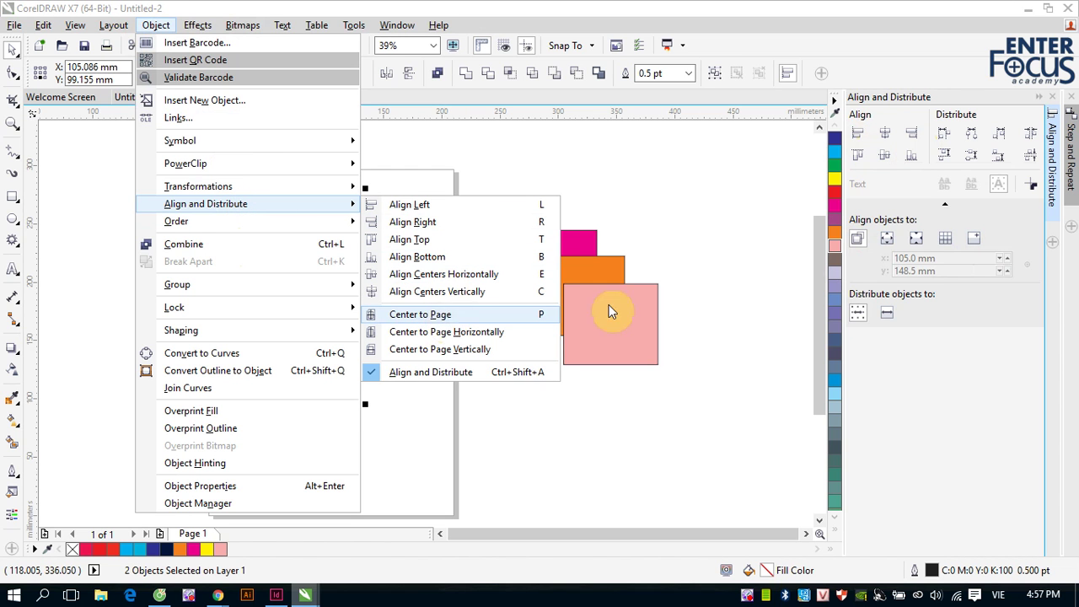
{"action": "left_click", "coordinate": [687, 268]}
{"action": "left_click_drag", "start_coordinate": [230, 158], "coordinate": [698, 477]}
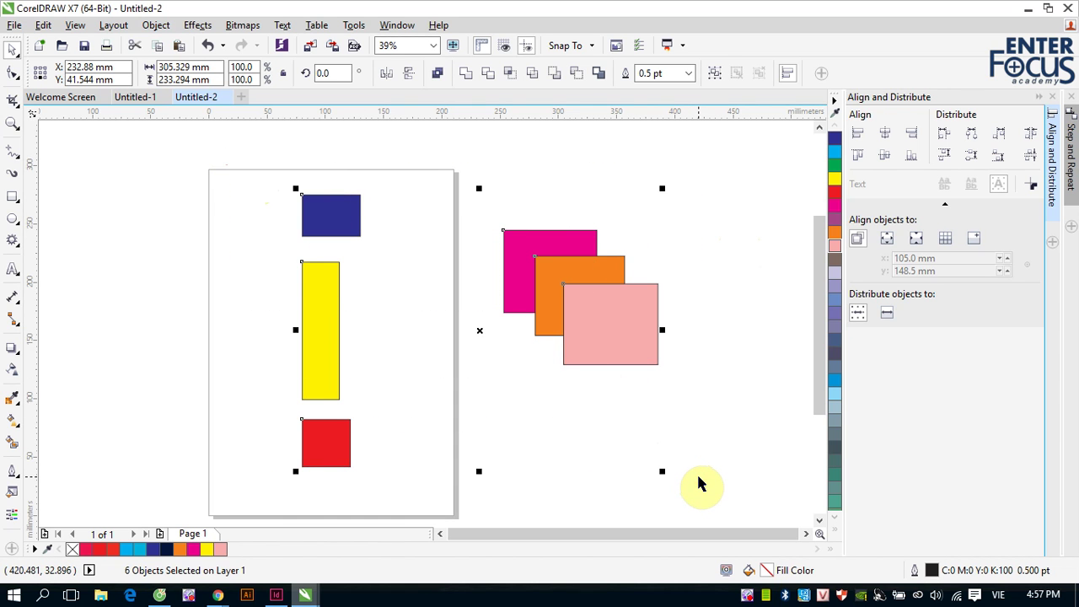
{"action": "key", "text": "p"}
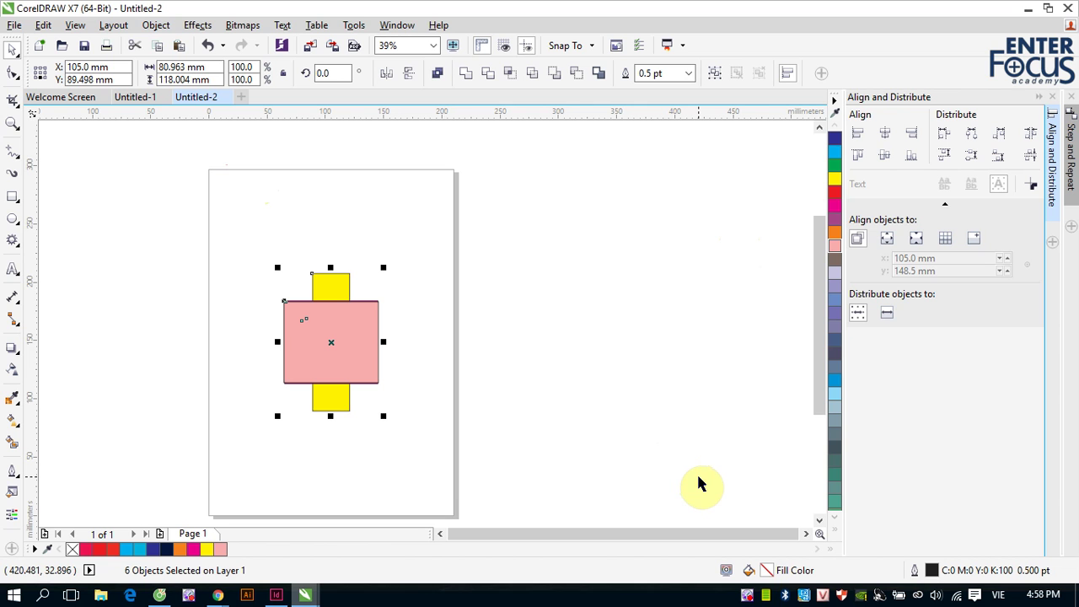
Move the light pink rectangle and the remaining stack of rectangles to separate spots off the page's right side.
{"action": "left_click", "coordinate": [243, 245]}
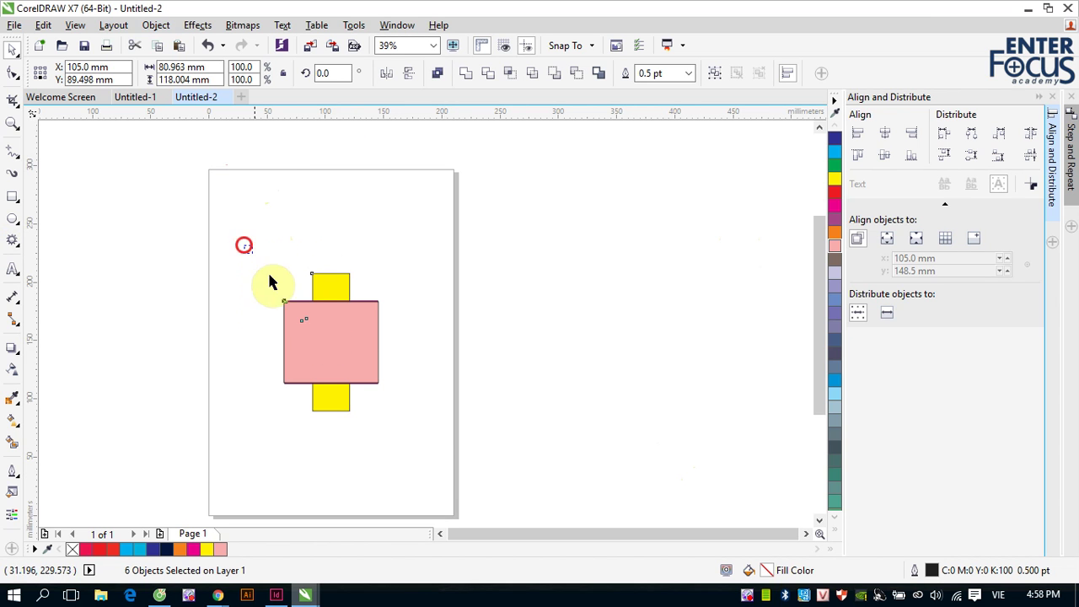
{"action": "left_click_drag", "start_coordinate": [270, 282], "coordinate": [433, 424]}
{"action": "left_click_drag", "start_coordinate": [349, 351], "coordinate": [731, 354]}
{"action": "left_click", "coordinate": [631, 183]}
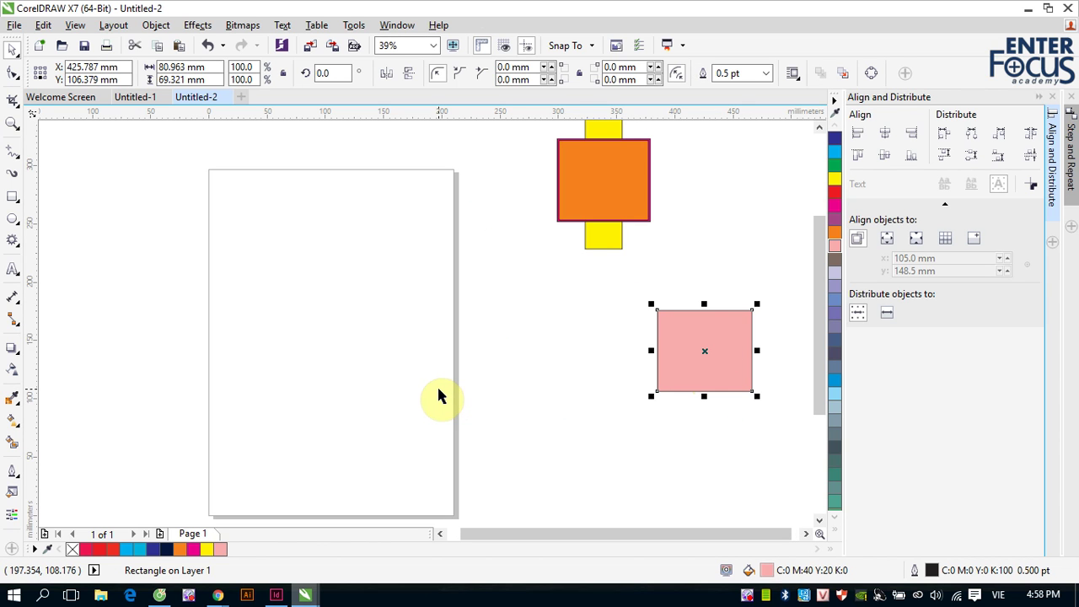
Centre the light pink rectangle horizontally on the page and place a vertical guideline through its middle at about 105.8 mm.
{"action": "left_click", "coordinate": [153, 27]}
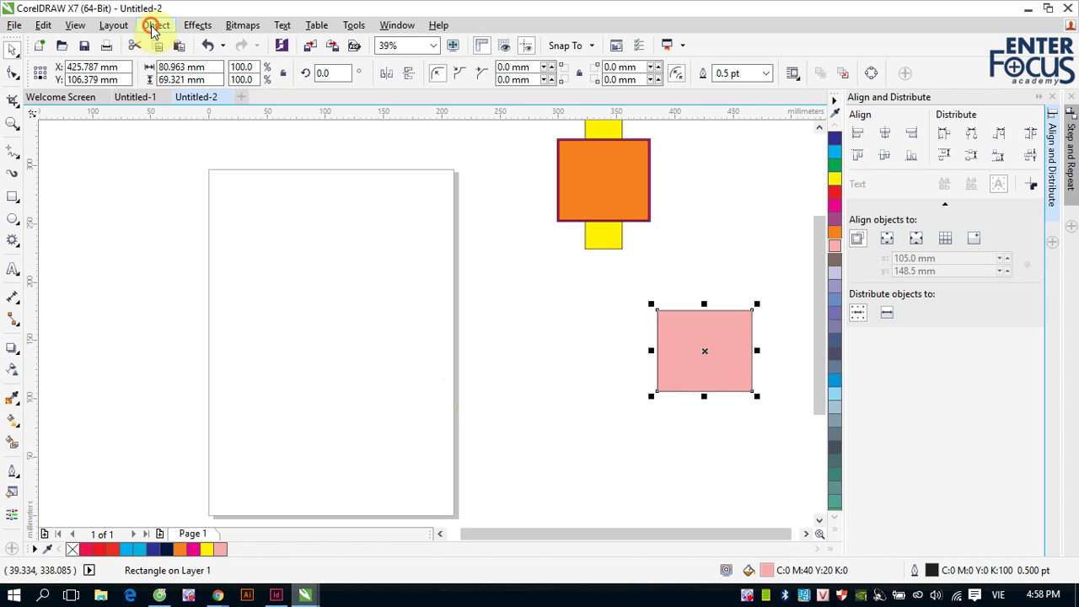
{"action": "left_click", "coordinate": [219, 204]}
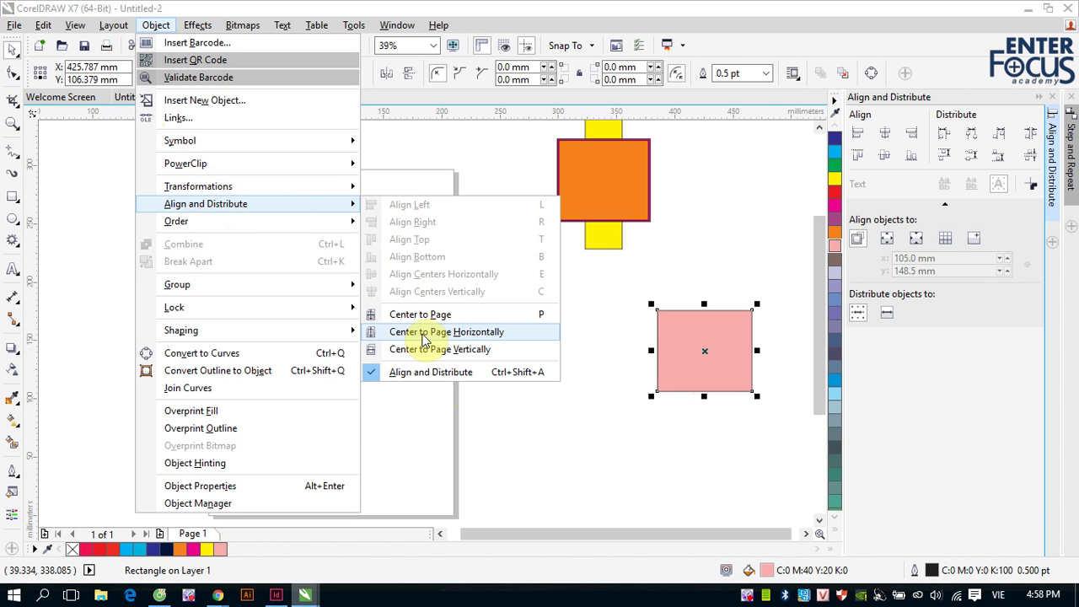
{"action": "left_click", "coordinate": [424, 336]}
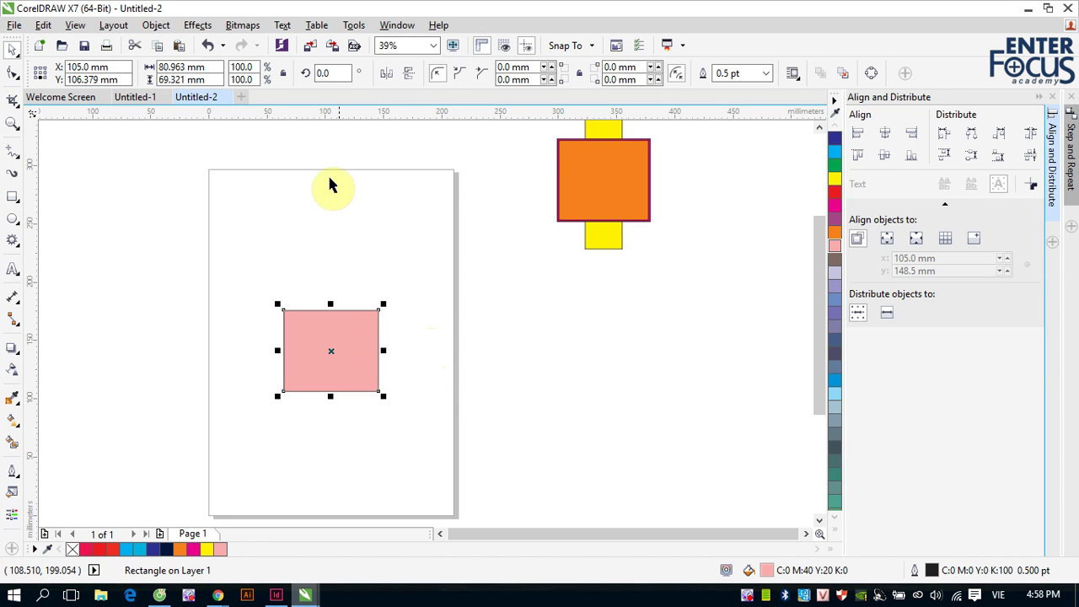
{"action": "left_click_drag", "start_coordinate": [30, 295], "coordinate": [332, 258]}
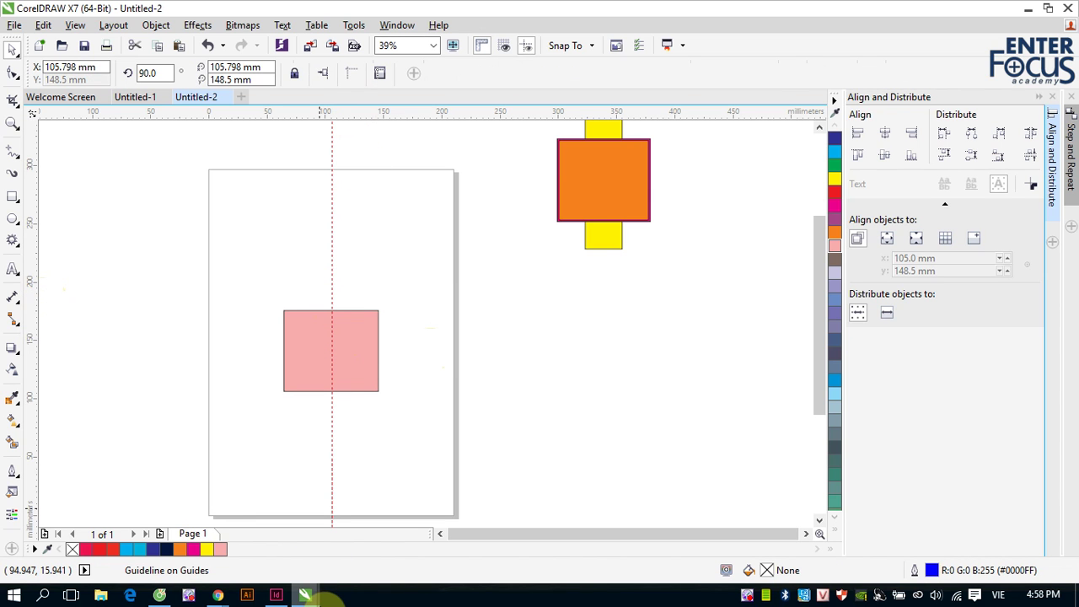
Move the light pink rectangle off the page's upper left side and centre it to the page horizontally again.
{"action": "left_click_drag", "start_coordinate": [359, 375], "coordinate": [162, 220]}
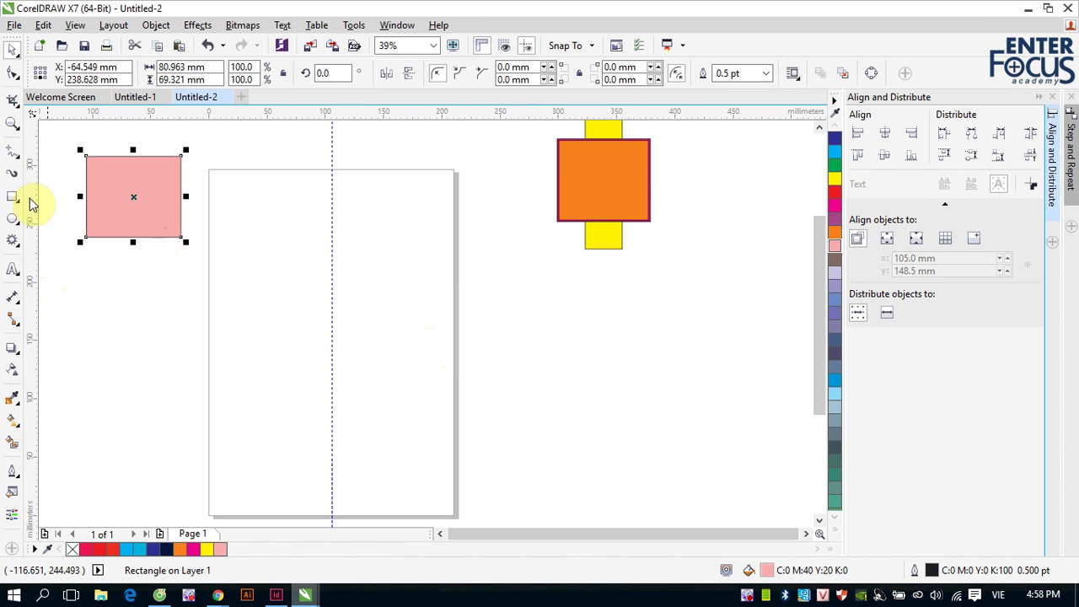
{"action": "left_click", "coordinate": [152, 25]}
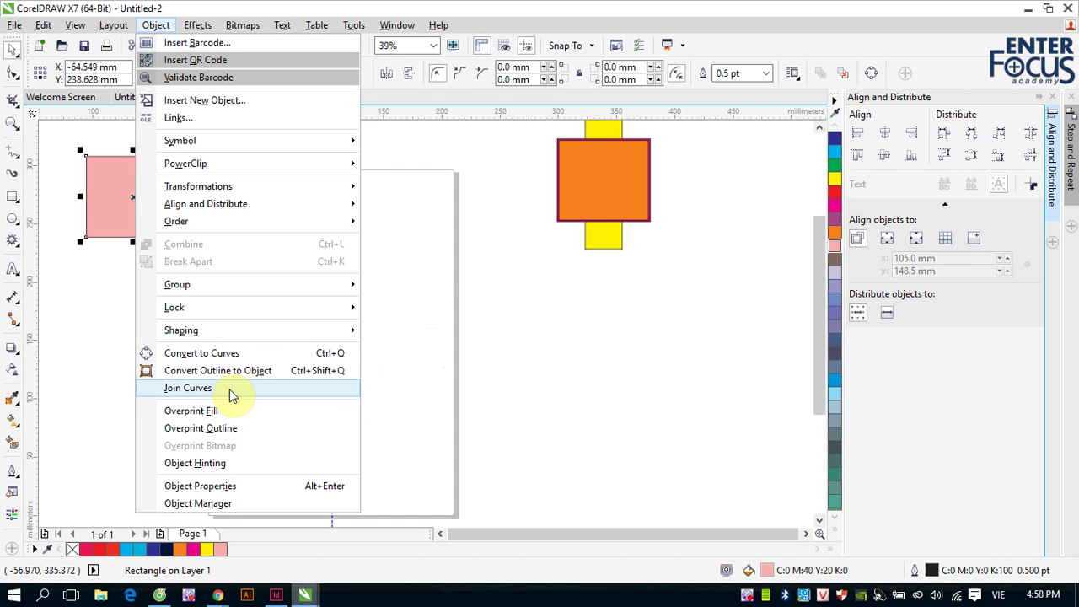
{"action": "mouse_move", "coordinate": [289, 205]}
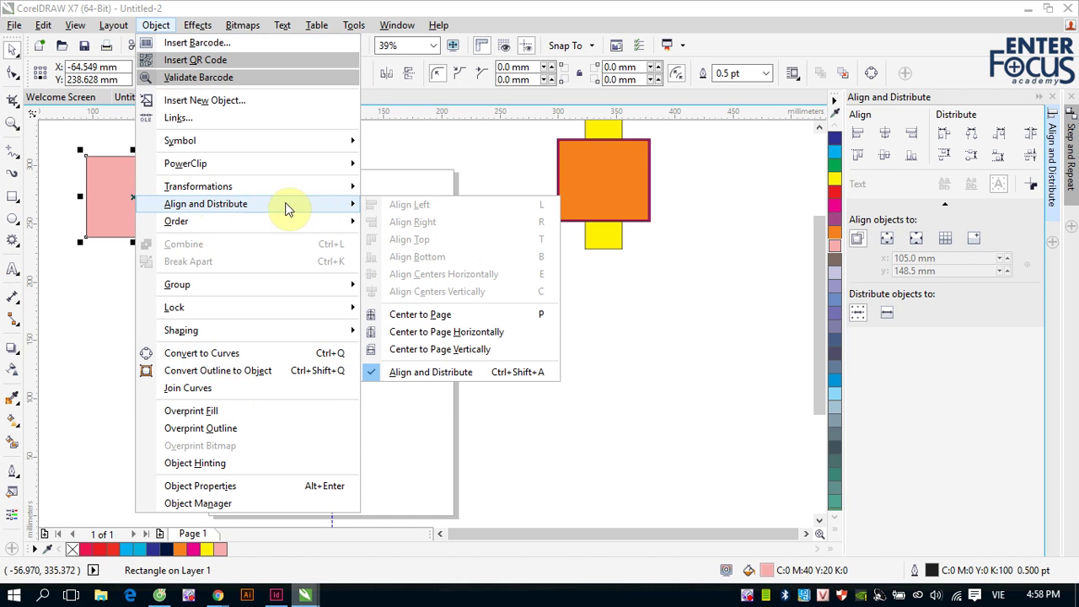
{"action": "left_click", "coordinate": [437, 332]}
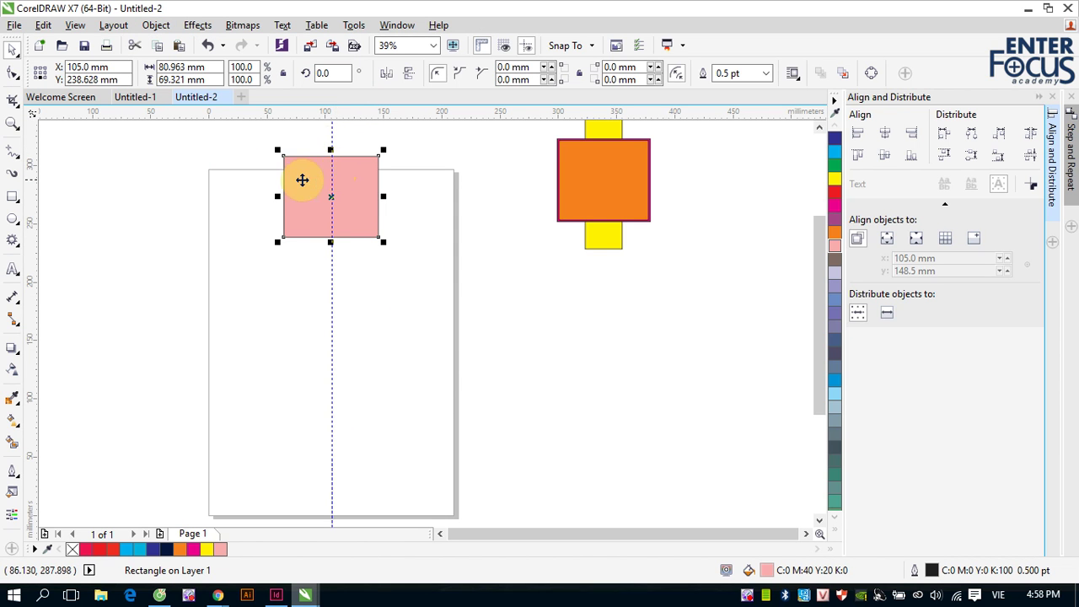
Move the light pink rectangle left of the page, centre it vertically to the page, and place a horizontal guideline at about 148.2 mm.
{"action": "left_click_drag", "start_coordinate": [362, 186], "coordinate": [131, 154]}
{"action": "left_click", "coordinate": [156, 25]}
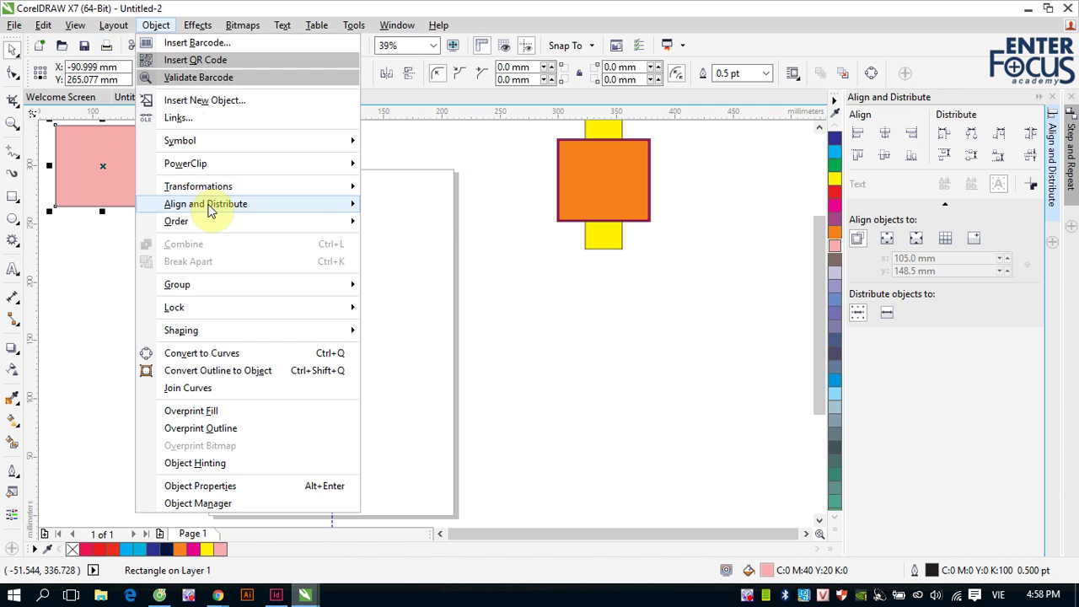
{"action": "mouse_move", "coordinate": [213, 207]}
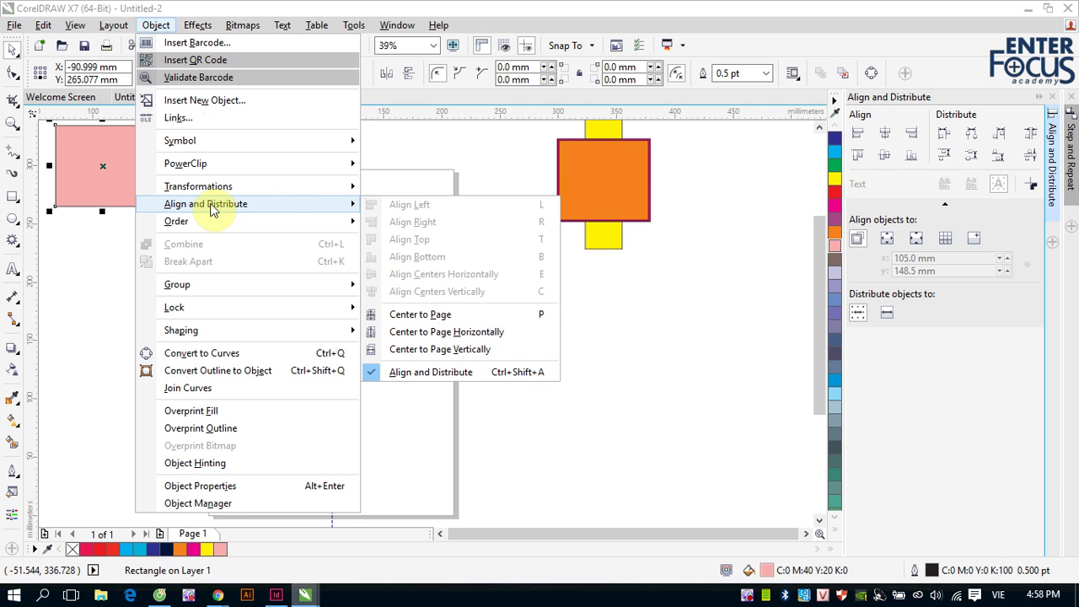
{"action": "left_click", "coordinate": [419, 352]}
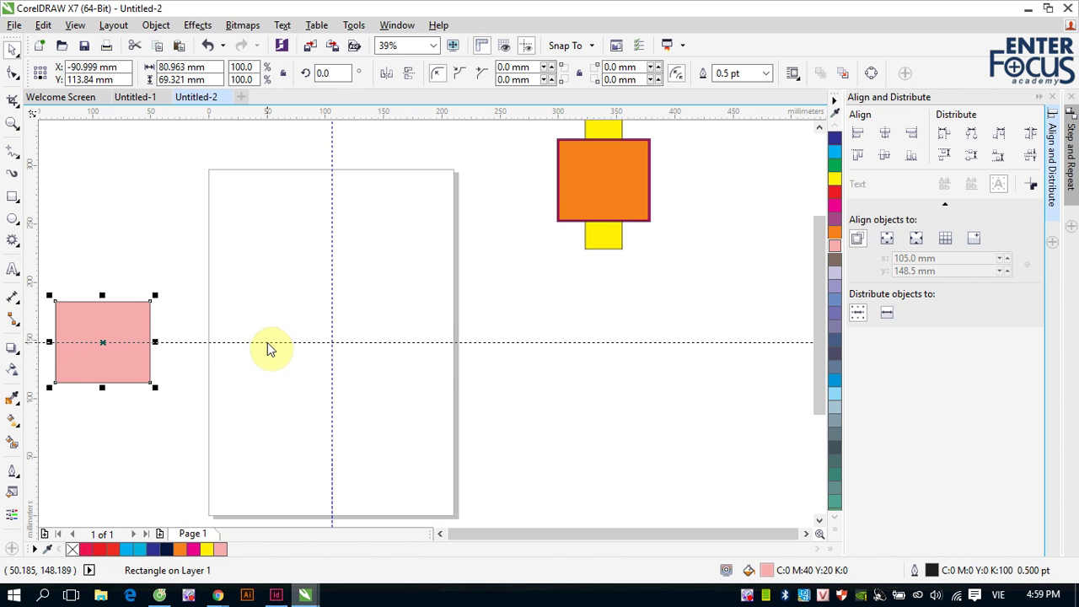
{"action": "left_click", "coordinate": [267, 342]}
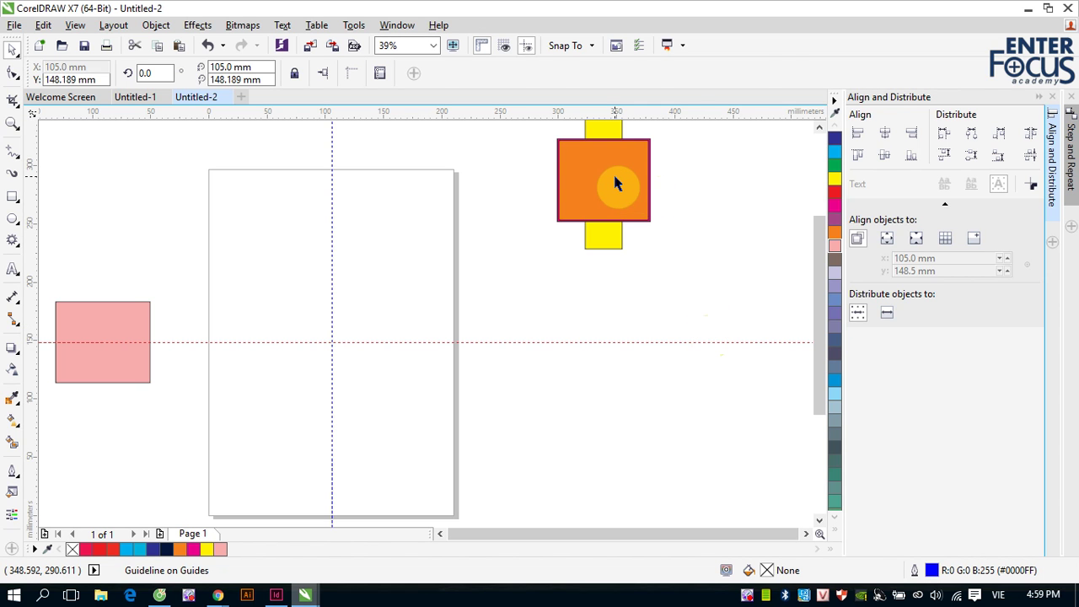
Move the orange rectangle to the page's upper left, the light pink one overlapping its lower right corner, and the magenta one across the page's lower right edge.
{"action": "left_click_drag", "start_coordinate": [615, 177], "coordinate": [259, 213]}
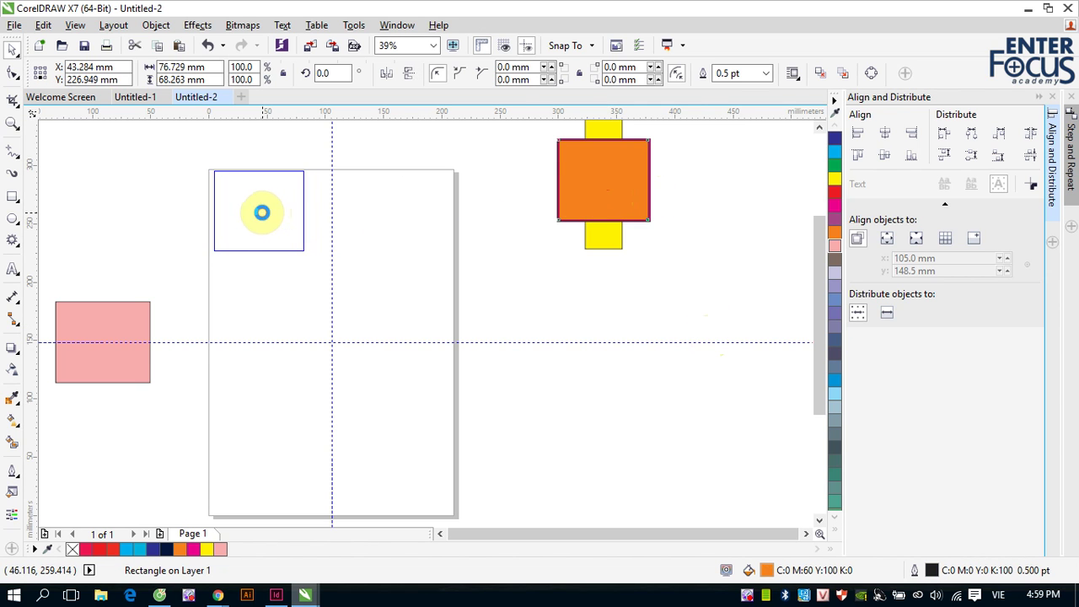
{"action": "left_click_drag", "start_coordinate": [122, 316], "coordinate": [316, 248]}
{"action": "left_click_drag", "start_coordinate": [588, 199], "coordinate": [393, 448]}
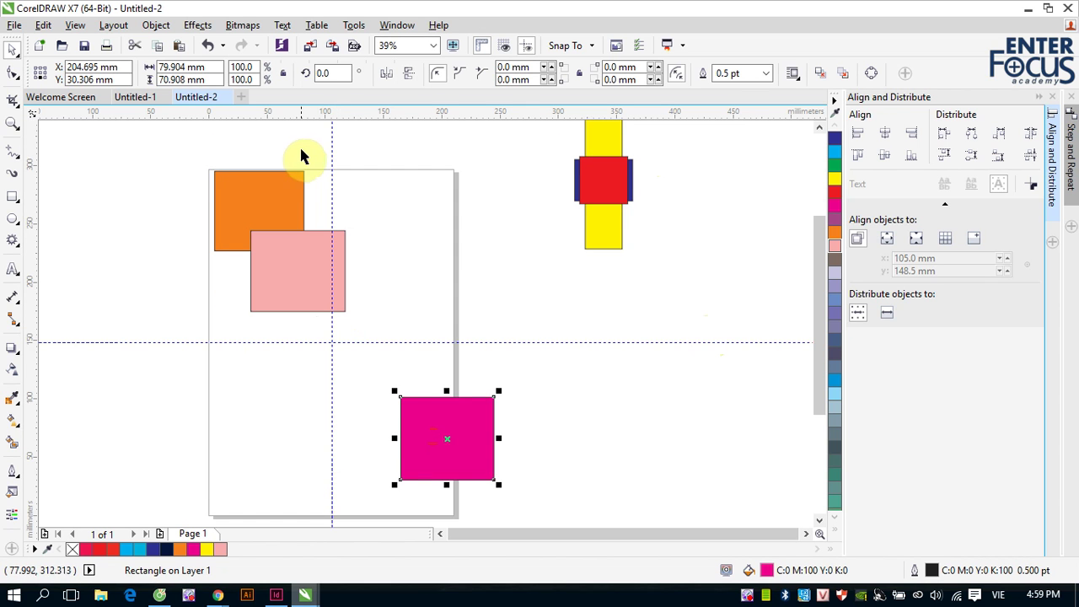
Delete the vertical and horizontal guidelines.
{"action": "left_click", "coordinate": [333, 147]}
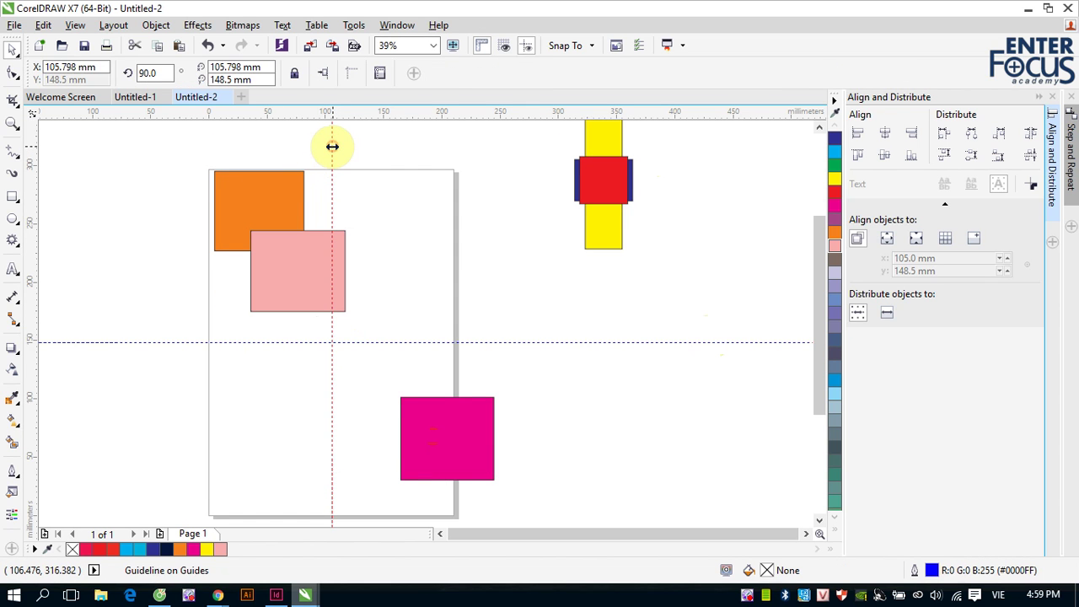
{"action": "key", "text": "Delete"}
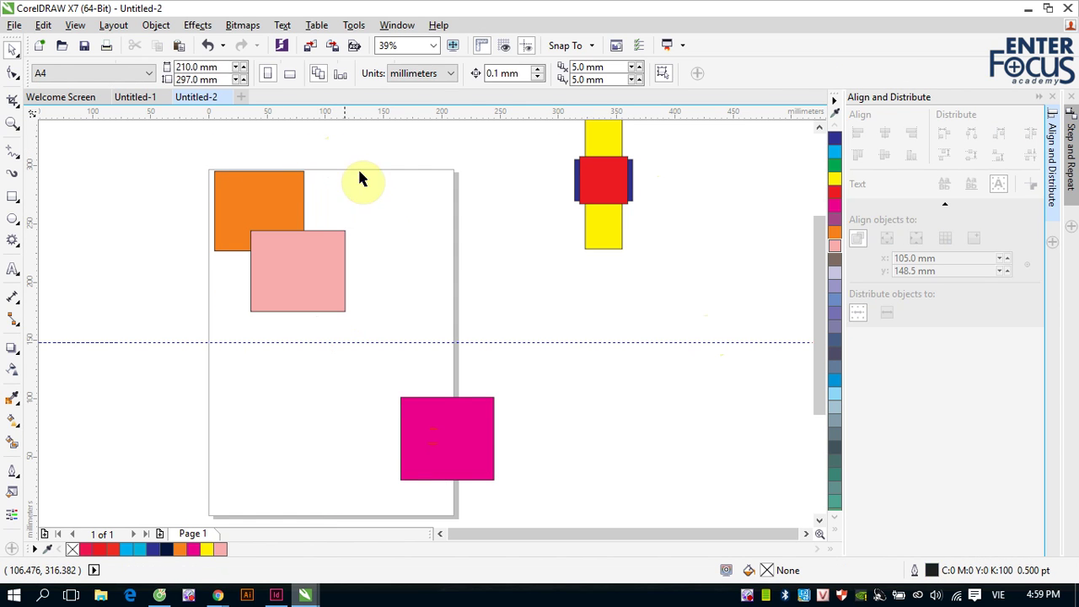
{"action": "left_click", "coordinate": [517, 342]}
{"action": "key", "text": "Delete"}
Select the orange, light pink and magenta rectangles and distribute them horizontally by their left edges.
{"action": "left_click_drag", "start_coordinate": [206, 156], "coordinate": [489, 498]}
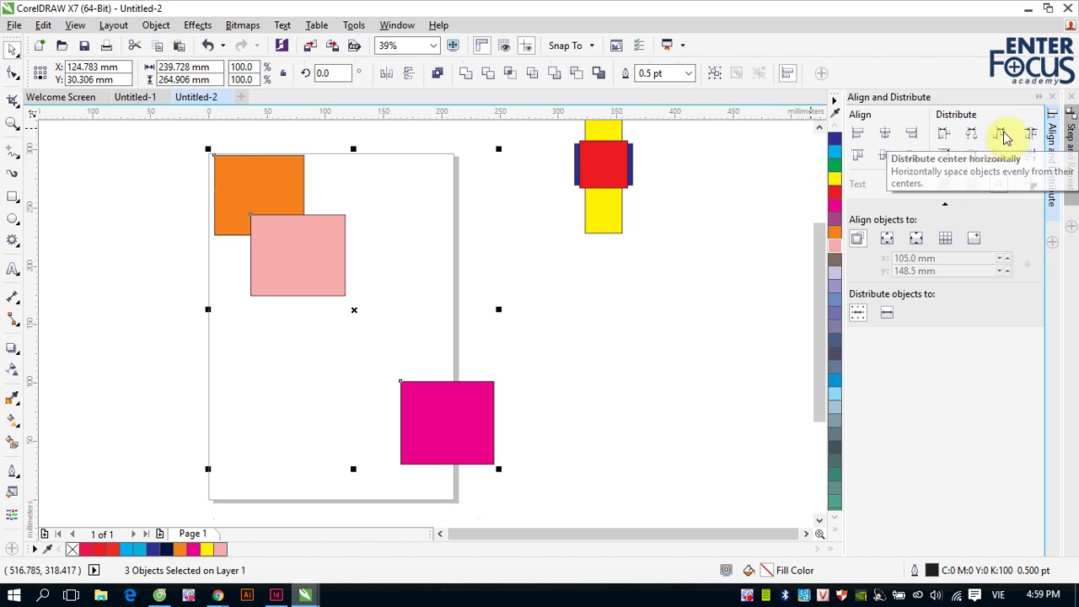
{"action": "left_click", "coordinate": [156, 26]}
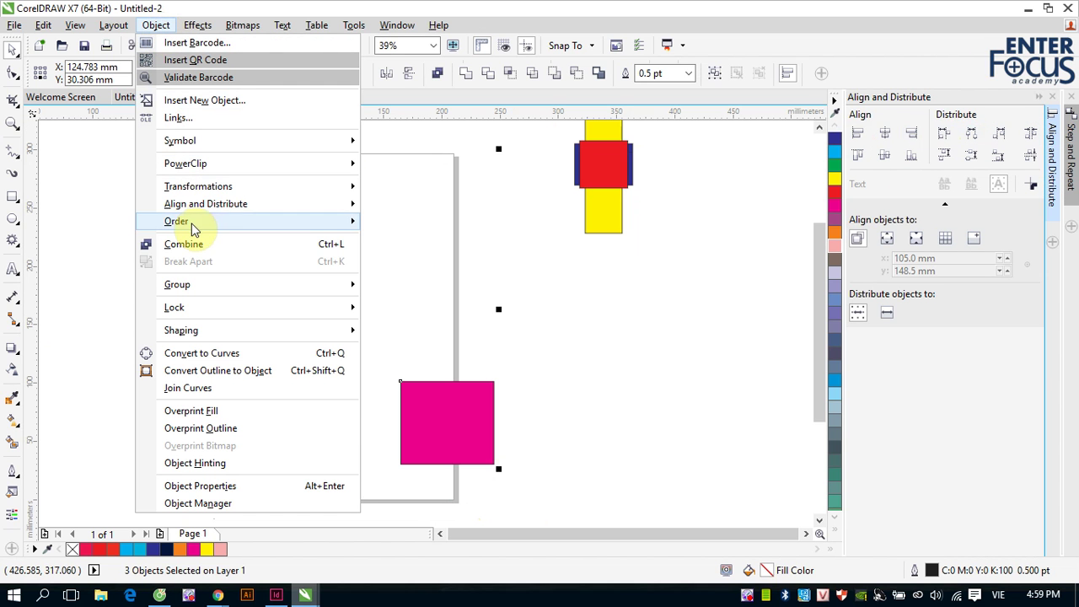
{"action": "mouse_move", "coordinate": [272, 205]}
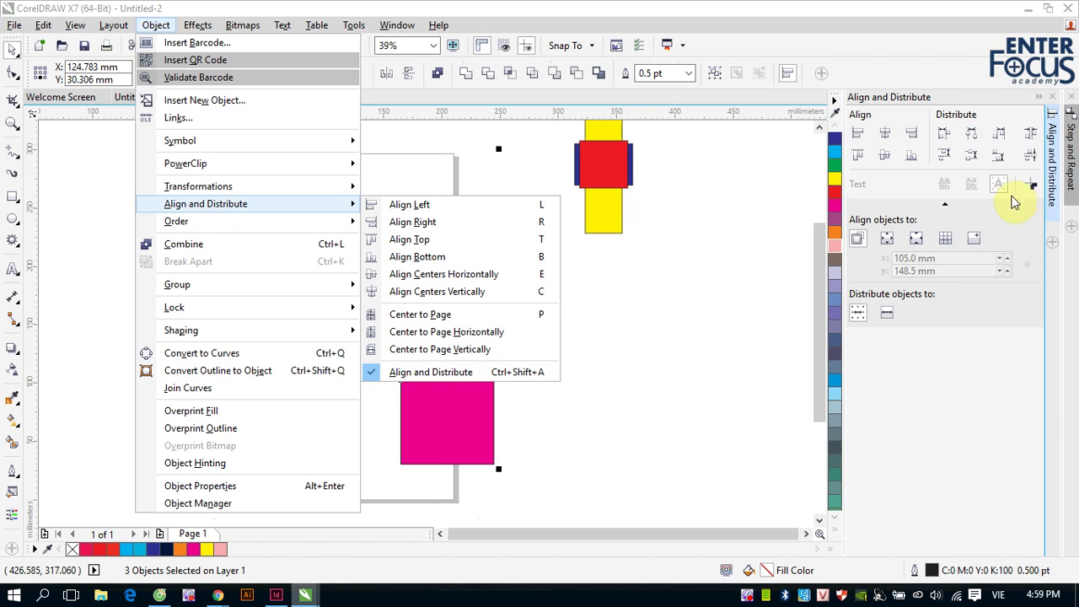
{"action": "left_click", "coordinate": [873, 9]}
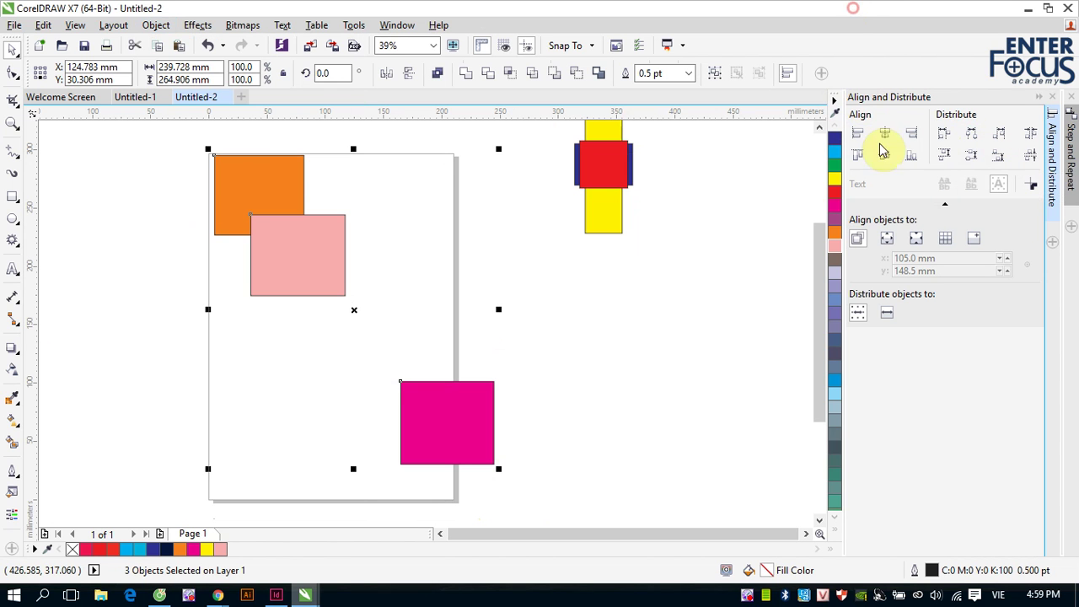
{"action": "left_click", "coordinate": [943, 135]}
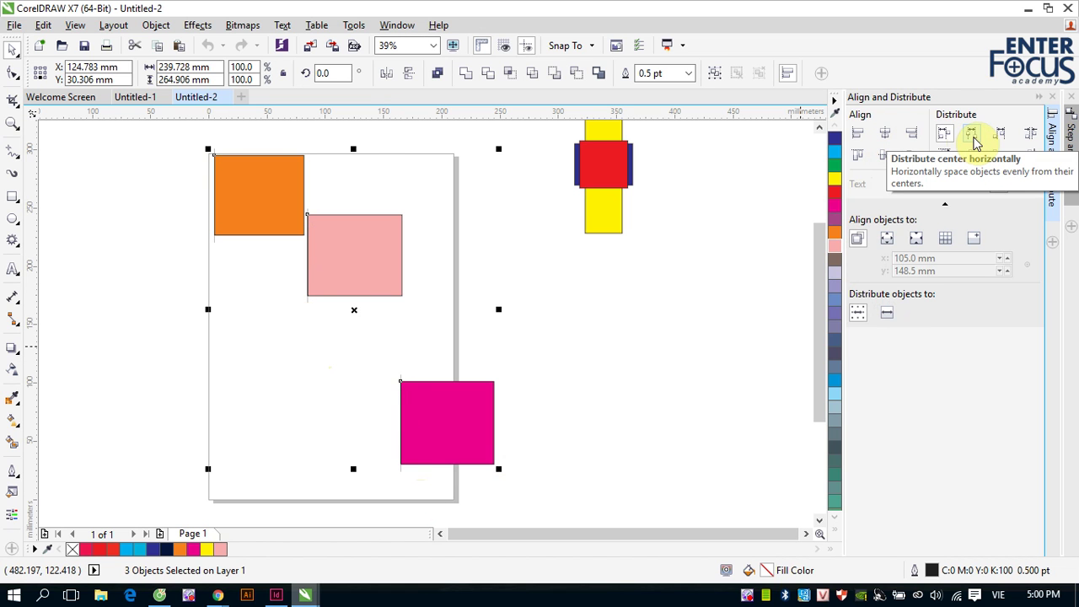
Redistribute the three rectangles horizontally by their centres, by their right edges, and finally with equal spacing between them.
{"action": "left_click", "coordinate": [974, 140]}
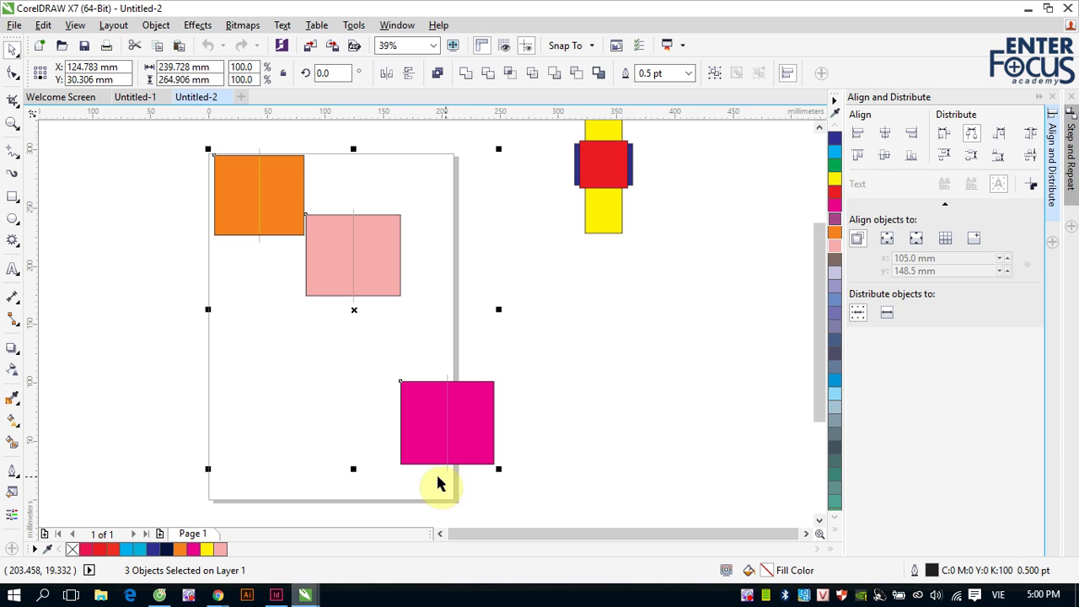
{"action": "left_click", "coordinate": [1004, 133]}
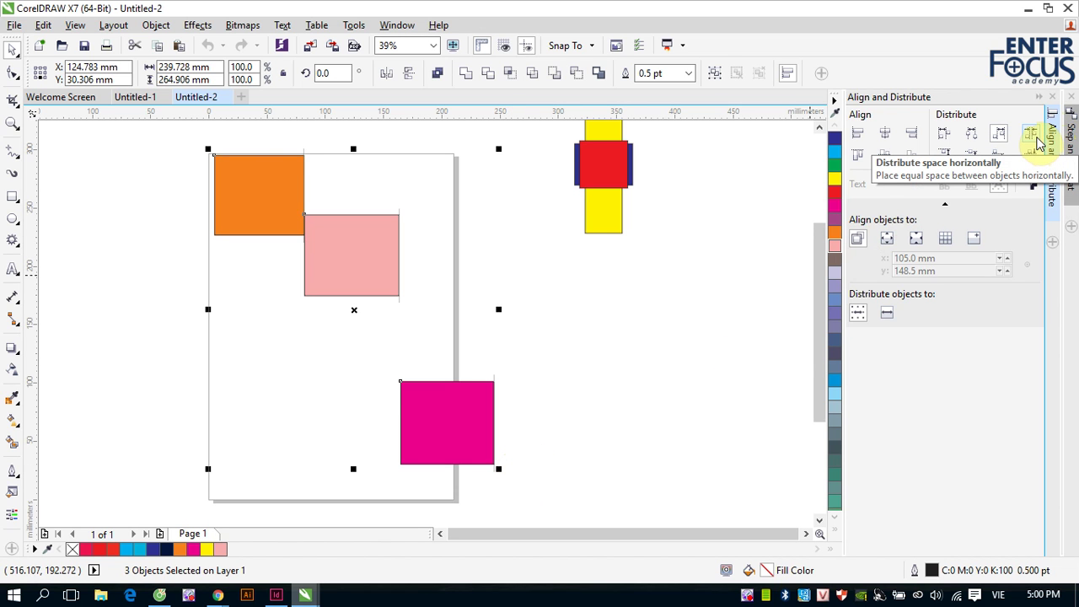
{"action": "left_click", "coordinate": [1036, 140]}
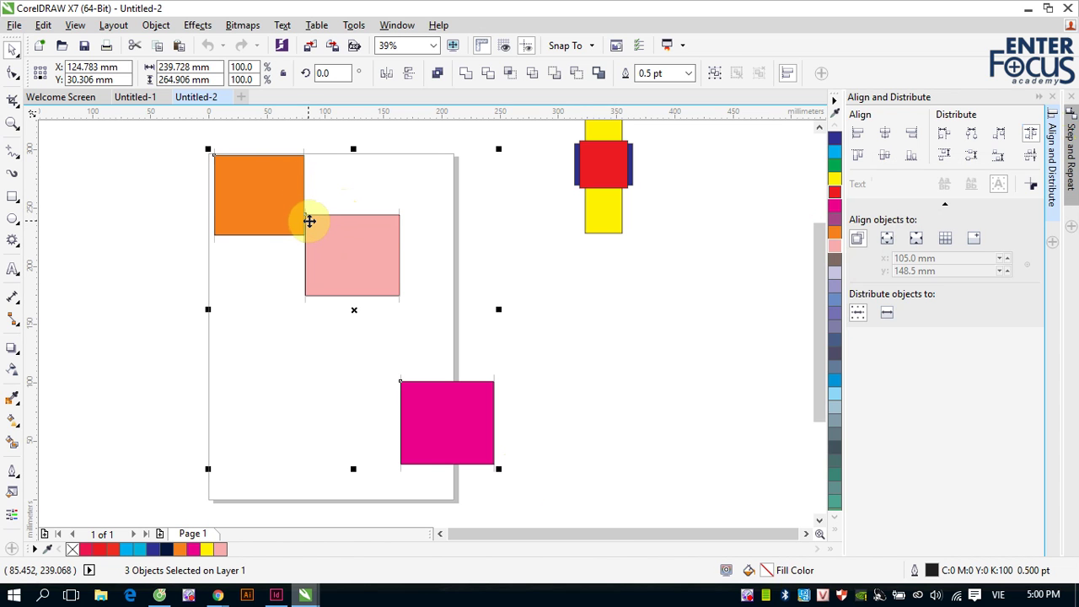
Inspect the gap between the orange and light pink rectangles up close and collapse the Align and Distribute docker.
{"action": "left_click_drag", "start_coordinate": [284, 205], "coordinate": [344, 244]}
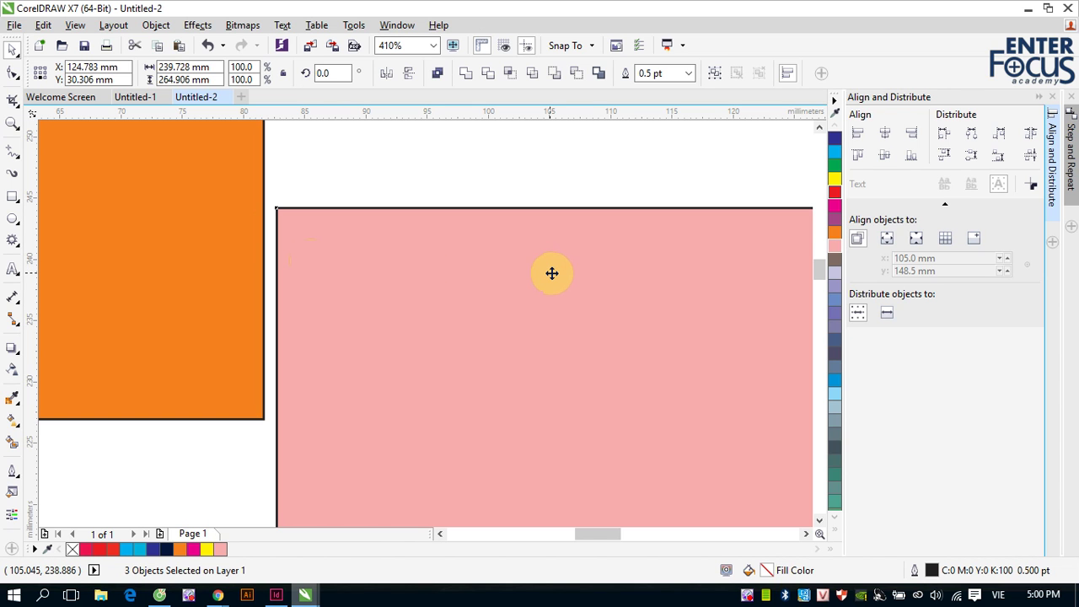
{"action": "scroll", "coordinate": [550, 269], "scroll_direction": "down", "scroll_amount": 3}
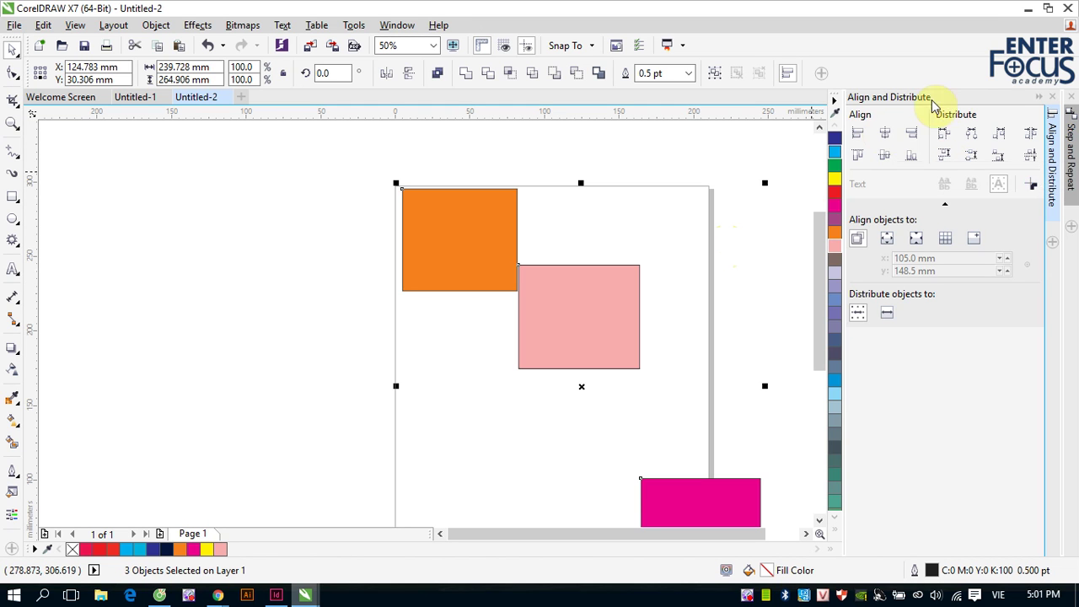
{"action": "left_click", "coordinate": [1050, 101]}
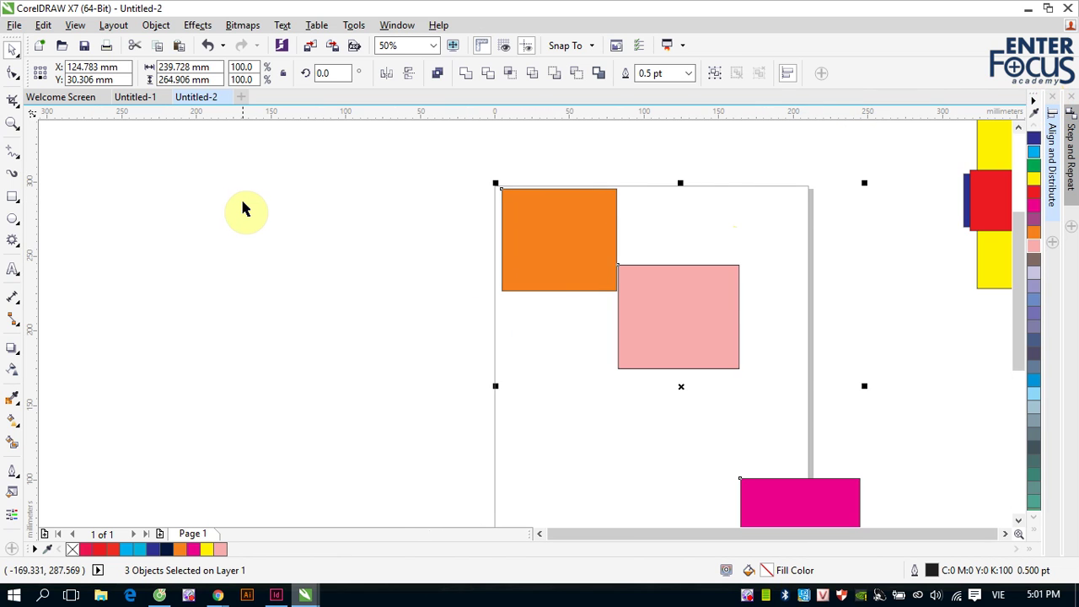